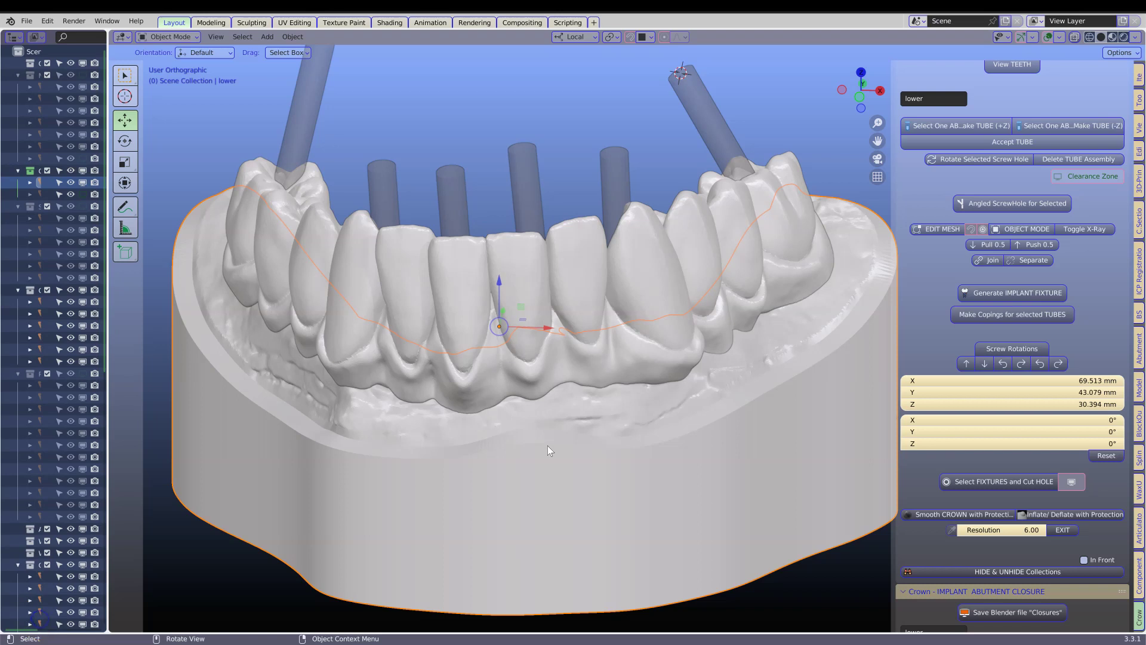
Isolate the generated bridge fixture, inspect the implant connections on its underside, and unhide all objects.
click(521, 281)
mouse_move(525, 276)
middle_down()
mouse_move(519, 384)
mouse_move(516, 295)
middle_up()
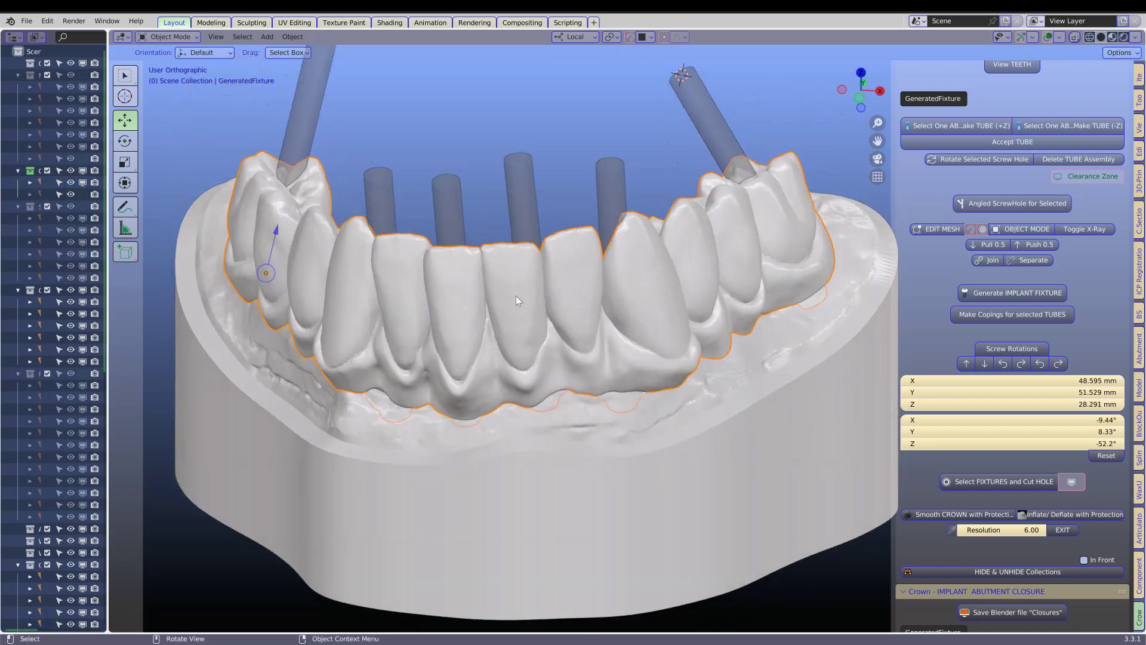
key(ctrl+i)
key(h)
click(516, 295)
middle_drag(538, 378, 442, 210)
middle_drag(579, 160, 521, 182)
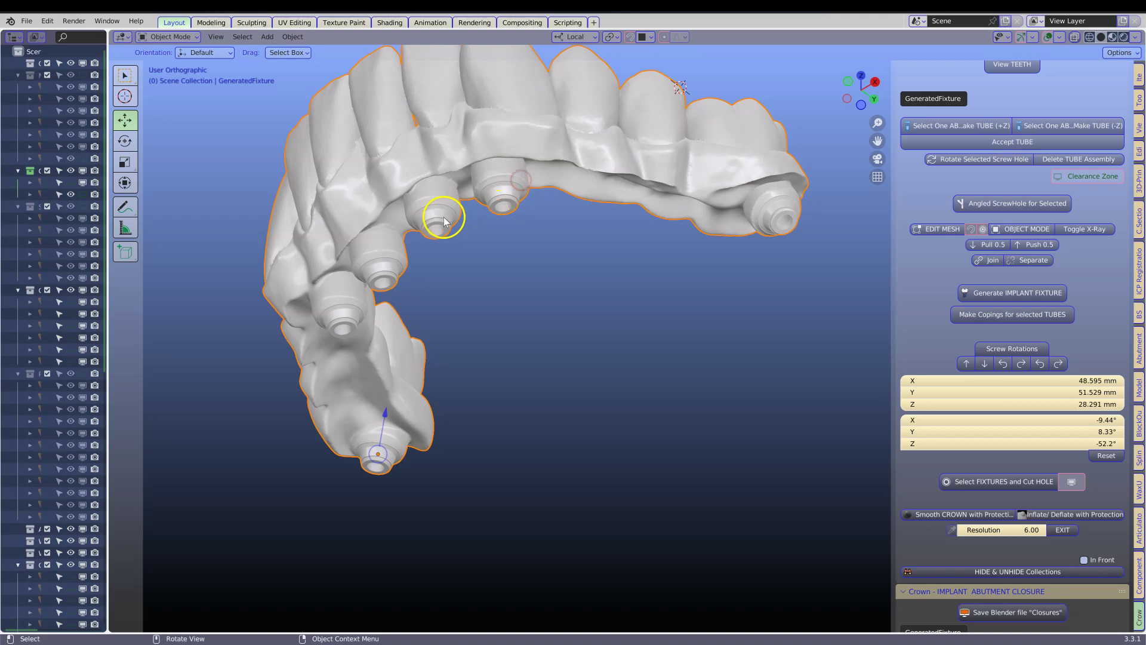
shift+middle_drag(450, 205, 499, 332)
middle_drag(533, 295, 361, 428)
key(alt+h)
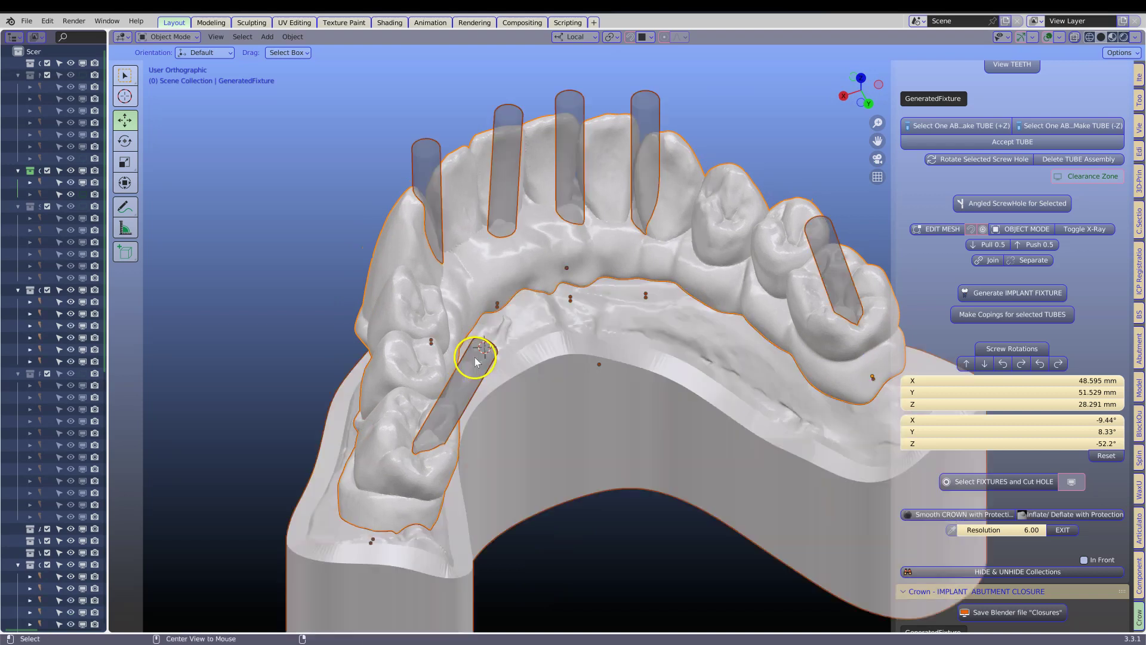
Hide the lower jaw model, keeping the bridge, implant analogs and screw hole tubes in view.
click(423, 186)
middle_drag(425, 277, 361, 296)
middle_drag(439, 301, 584, 312)
click(513, 438)
key(h)
Convert the straight screw hole behind the canine, next to the tilted posterior one, into a 10-degree angled screw hole.
click(503, 242)
scroll(515, 370, up, 4)
scroll(566, 352, down, 3)
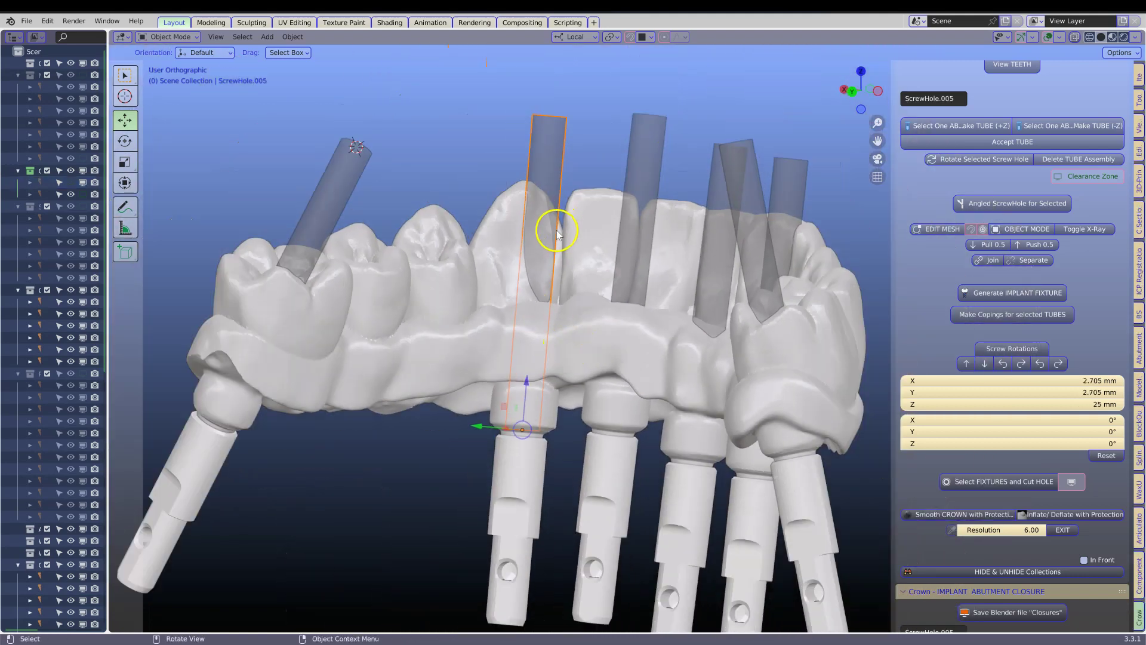
middle_drag(539, 196, 592, 217)
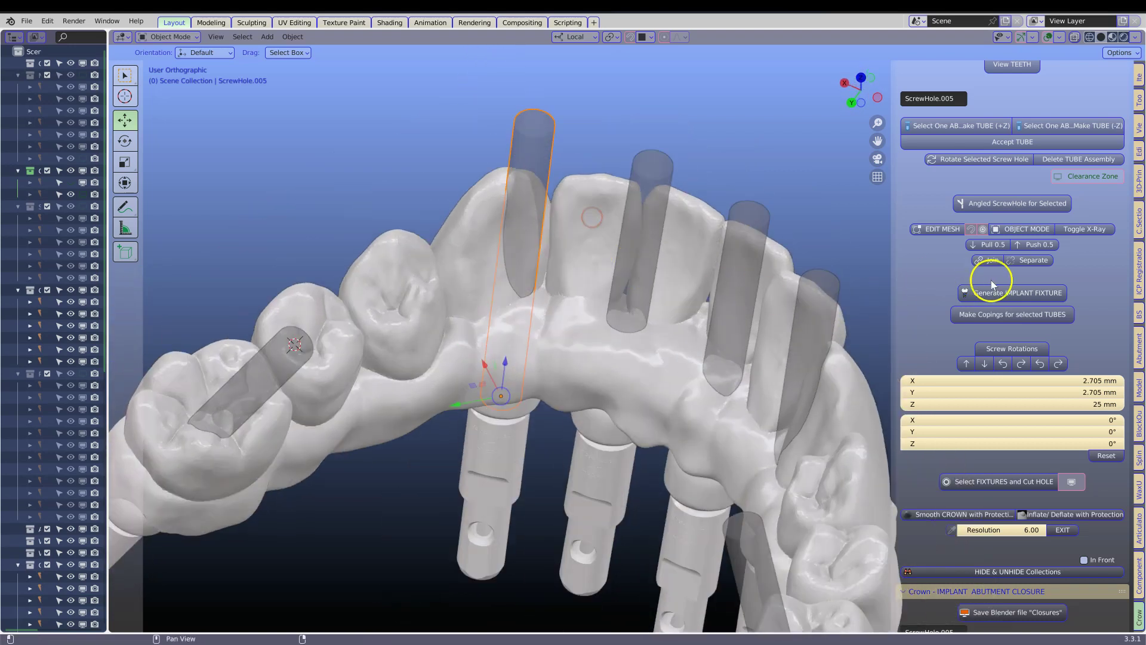
click(989, 205)
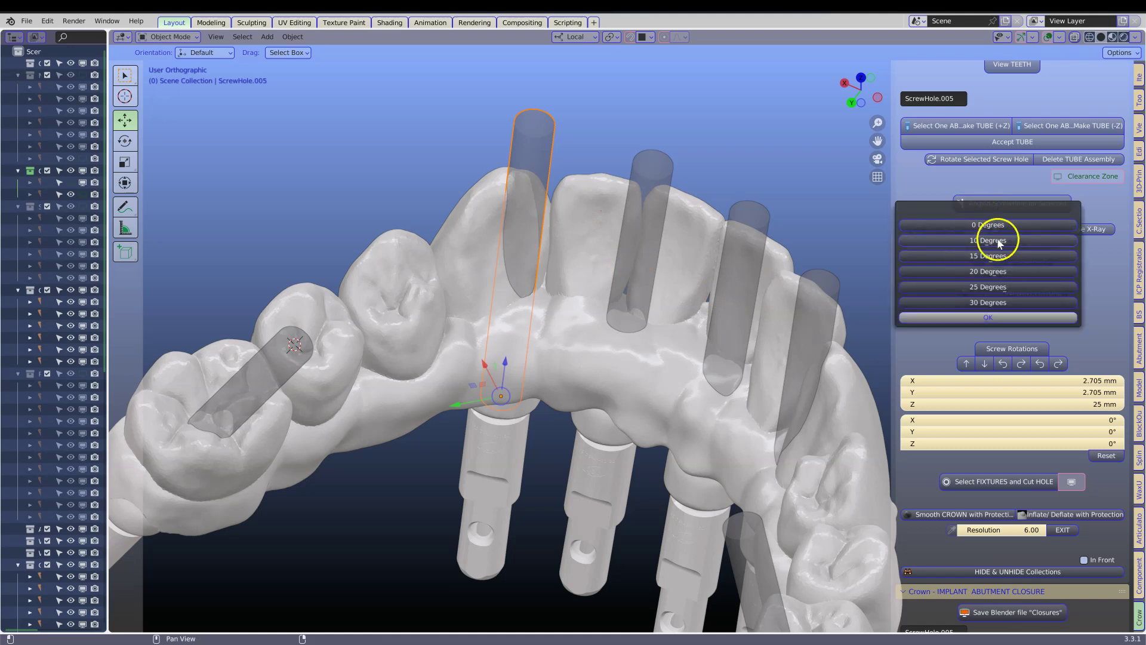
click(989, 240)
click(506, 133)
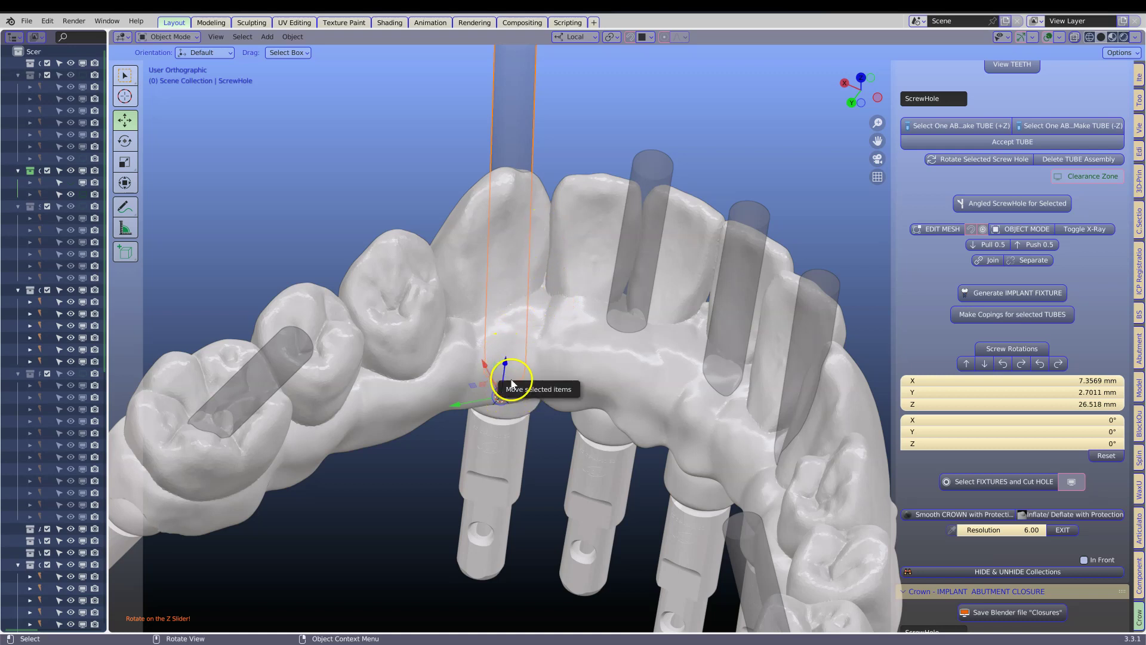
Set the Z rotation of the angled screw hole to 170° to aim its exit at the tooth's lingual side.
middle_drag(554, 339, 563, 262)
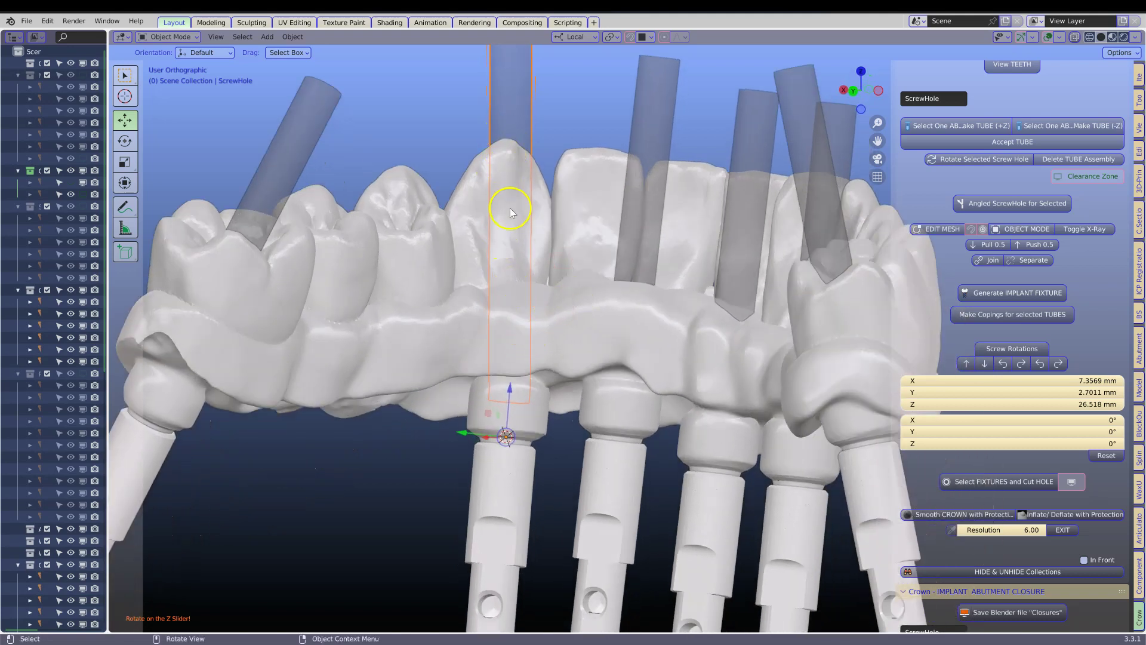
scroll(515, 368, up, 3)
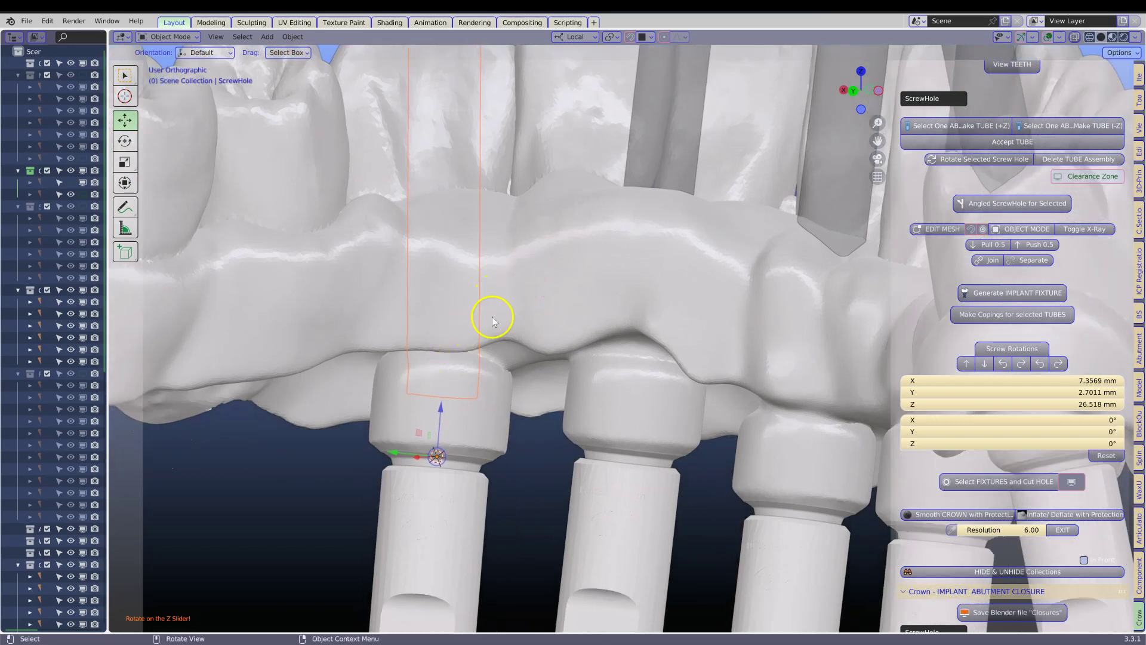
scroll(474, 341, down, 2)
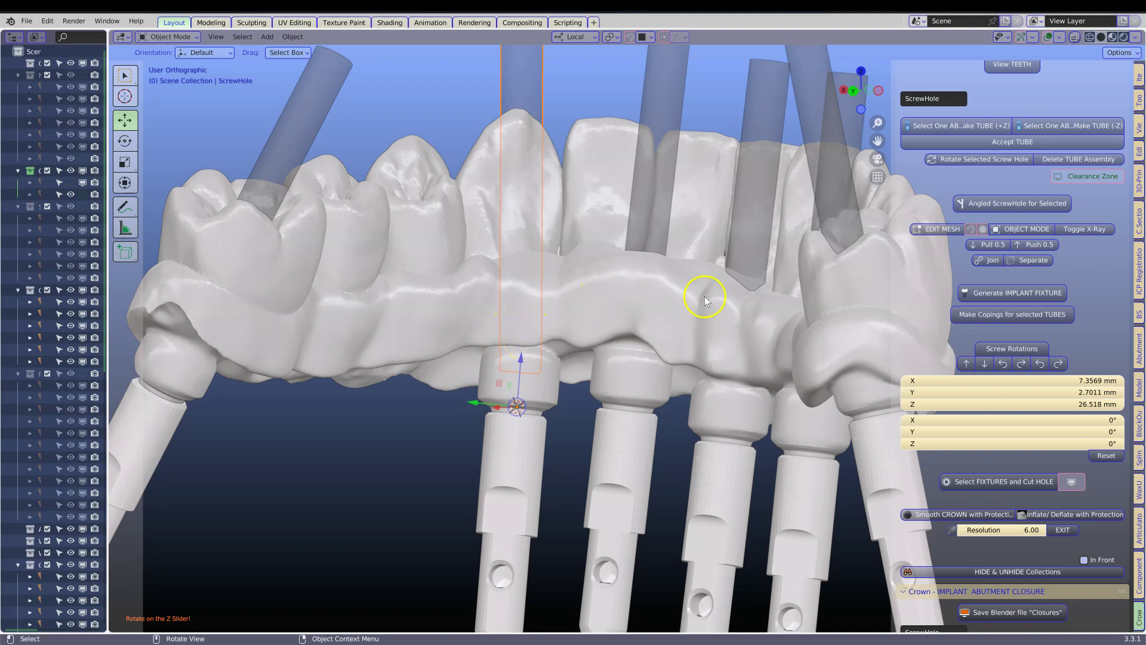
drag(938, 445, 1026, 444)
drag(37, 418, 256, 394)
scroll(416, 319, up, 4)
shift+middle_drag(454, 353, 480, 480)
scroll(465, 261, up, 1)
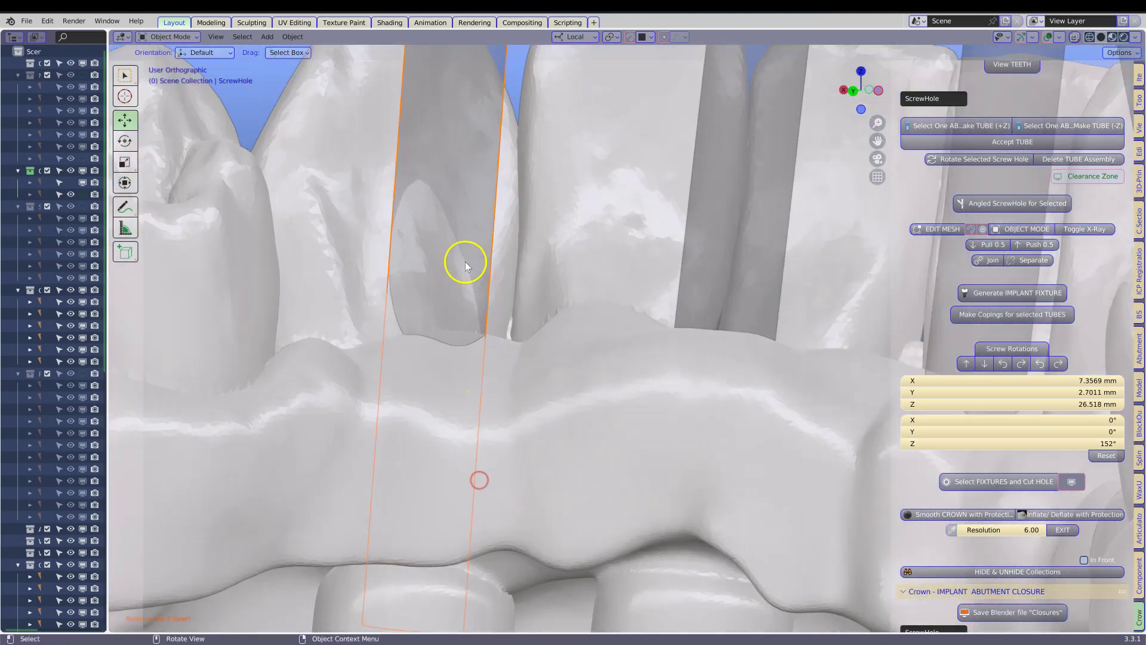
drag(1050, 447, 1110, 450)
middle_drag(686, 376, 639, 398)
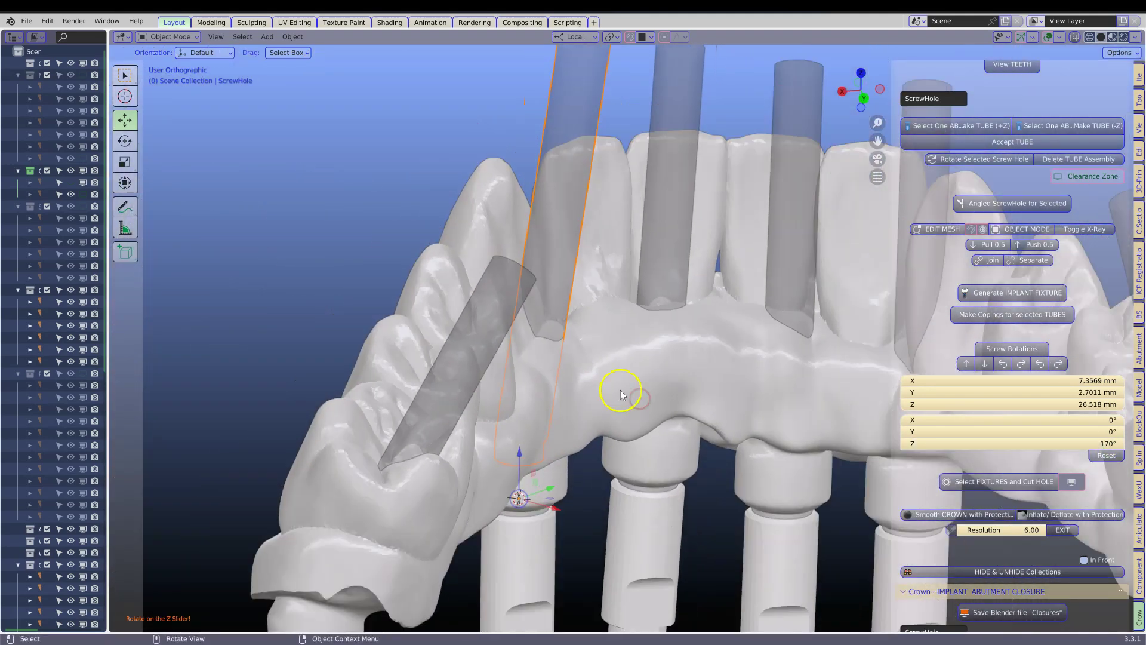
With X-ray display on, raise the 170° angled screw hole slightly along its local Z axis within the implant connection.
click(1075, 38)
middle_drag(572, 303, 549, 268)
scroll(524, 398, up, 3)
shift+middle_drag(521, 418, 586, 175)
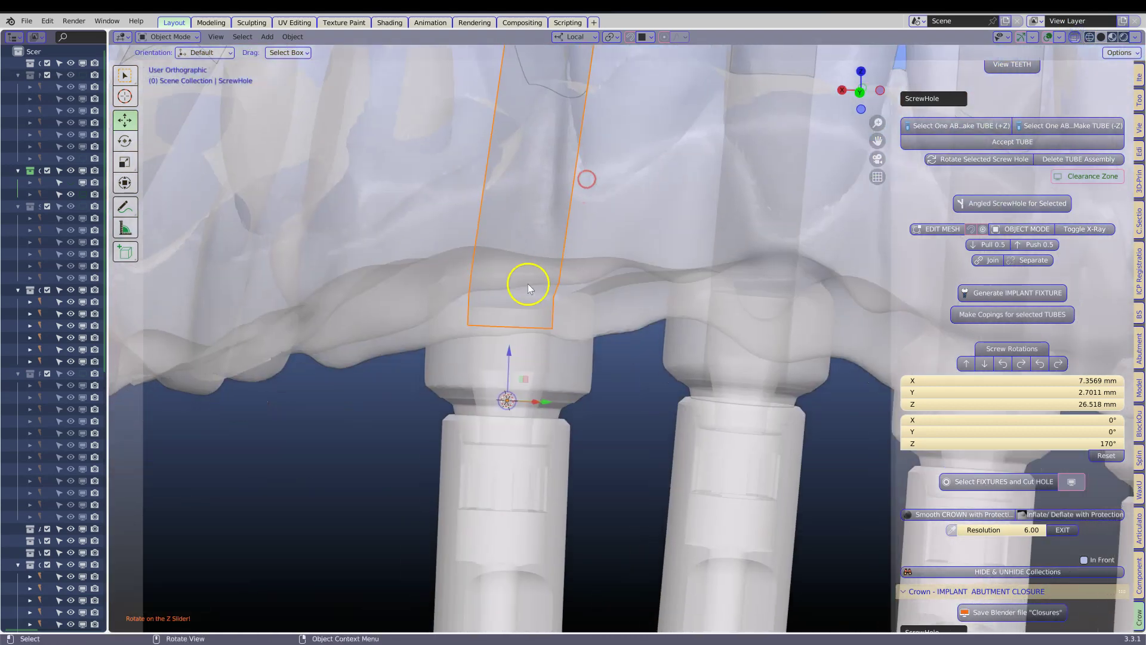
scroll(506, 308, up, 3)
drag(422, 398, 424, 367)
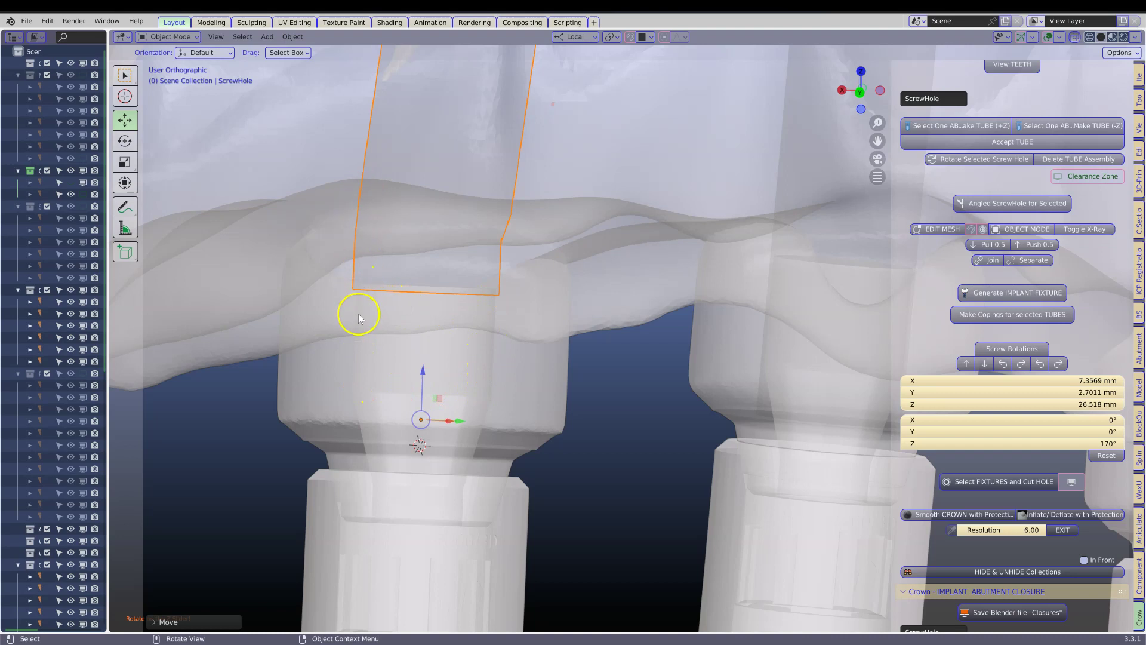
scroll(718, 333, down, 7)
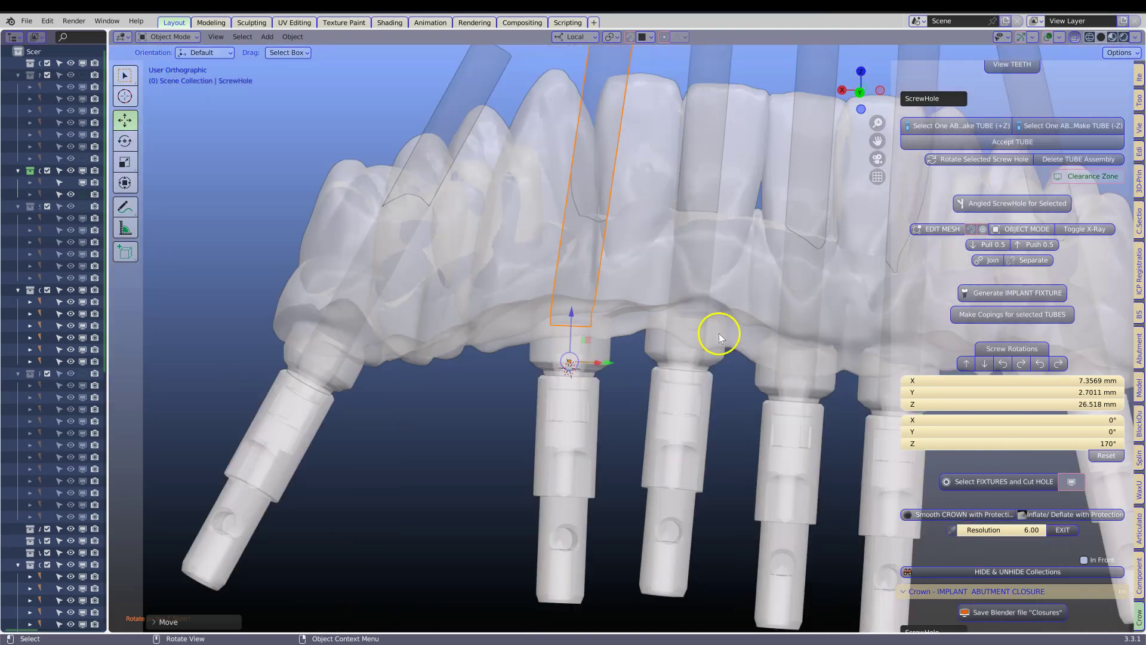
Raise the two central screw hole tubes along their local Z axes to lift their bases within the implant connections.
click(708, 163)
scroll(728, 310, up, 6)
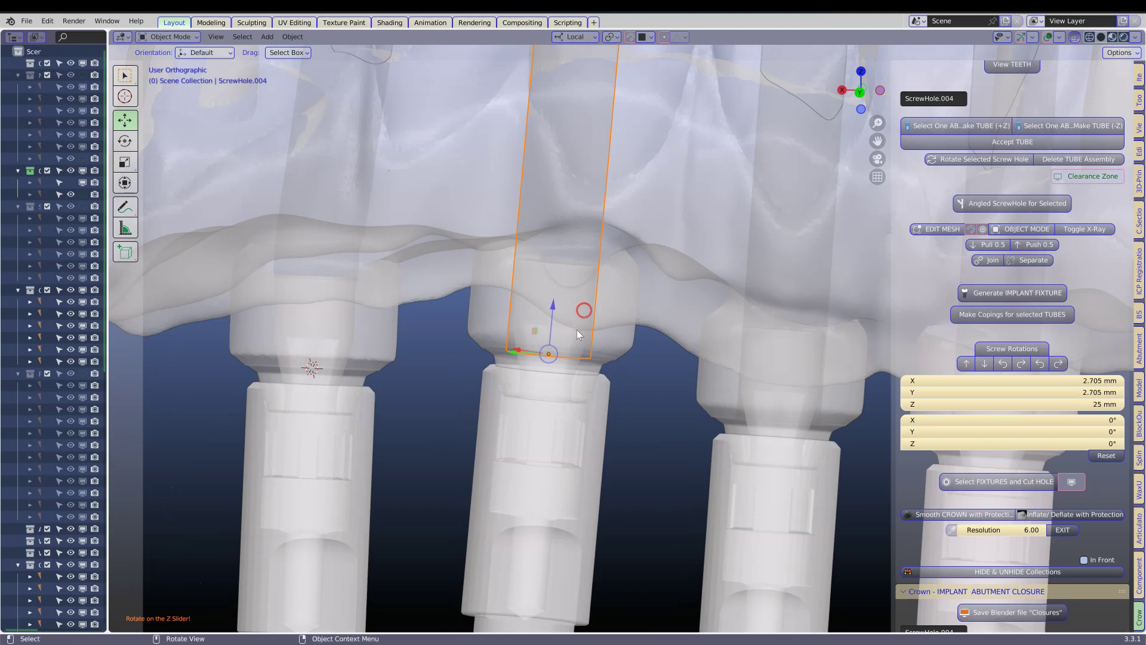
scroll(576, 329, up, 3)
drag(507, 314, 495, 156)
scroll(665, 243, down, 5)
shift+middle_drag(666, 244, 467, 339)
click(571, 235)
drag(575, 429, 562, 377)
Turn off X-ray display and convert the straight front screw hole at the opposite canine into a 10-degree angled one.
click(717, 162)
middle_drag(717, 162, 743, 291)
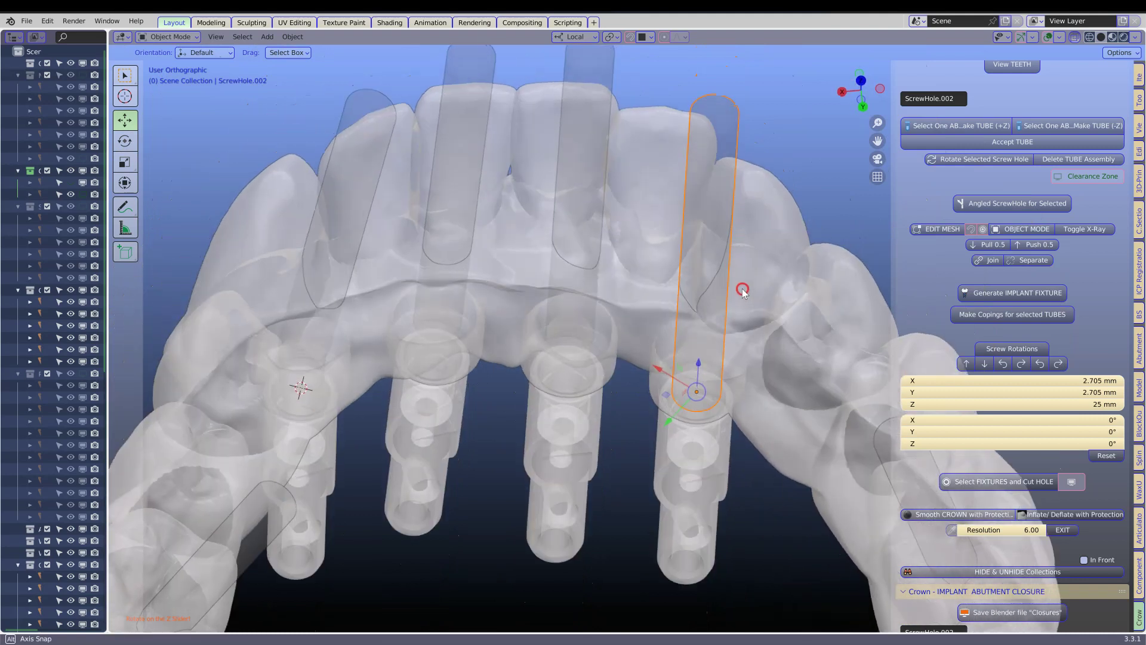
click(1075, 37)
middle_drag(706, 191, 860, 215)
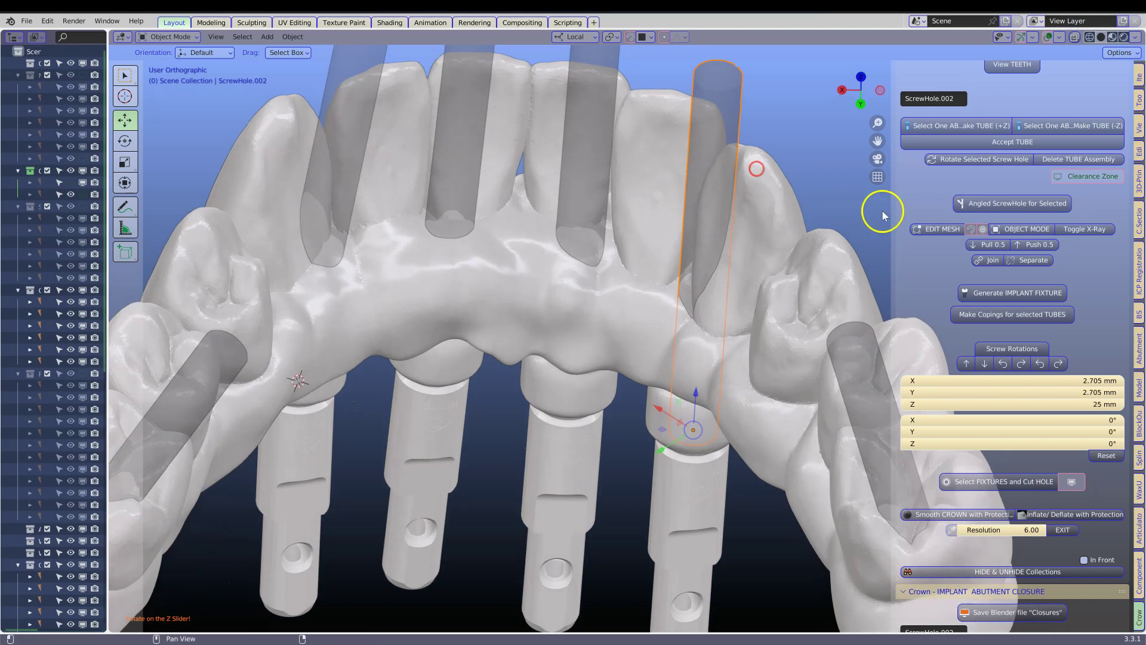
click(991, 203)
click(991, 236)
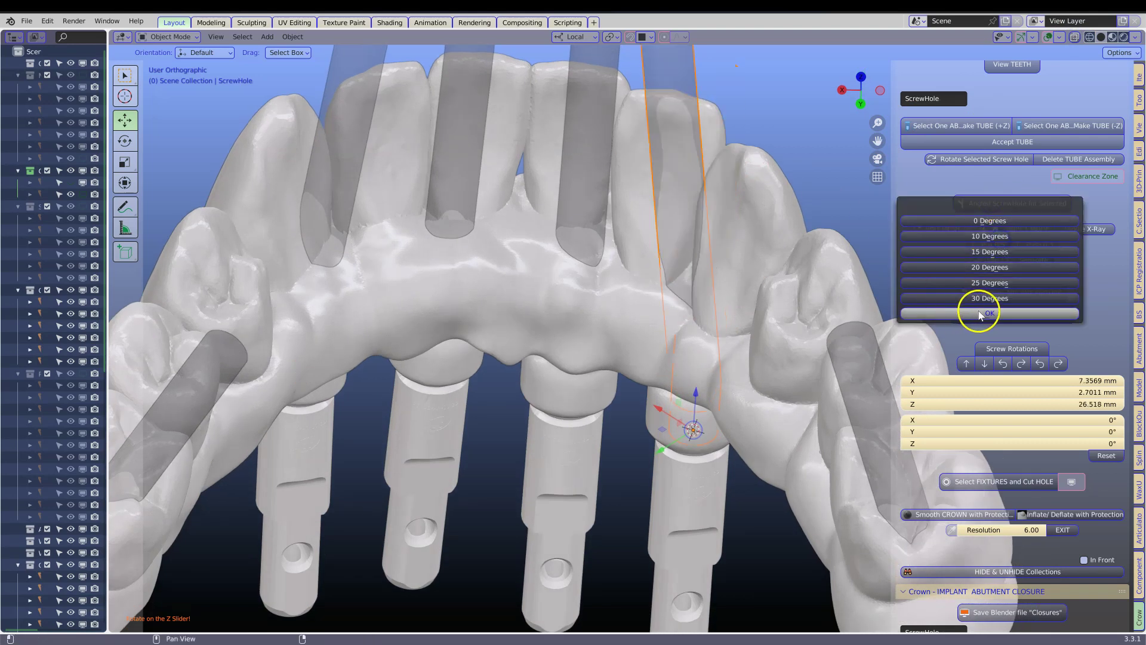
click(1003, 314)
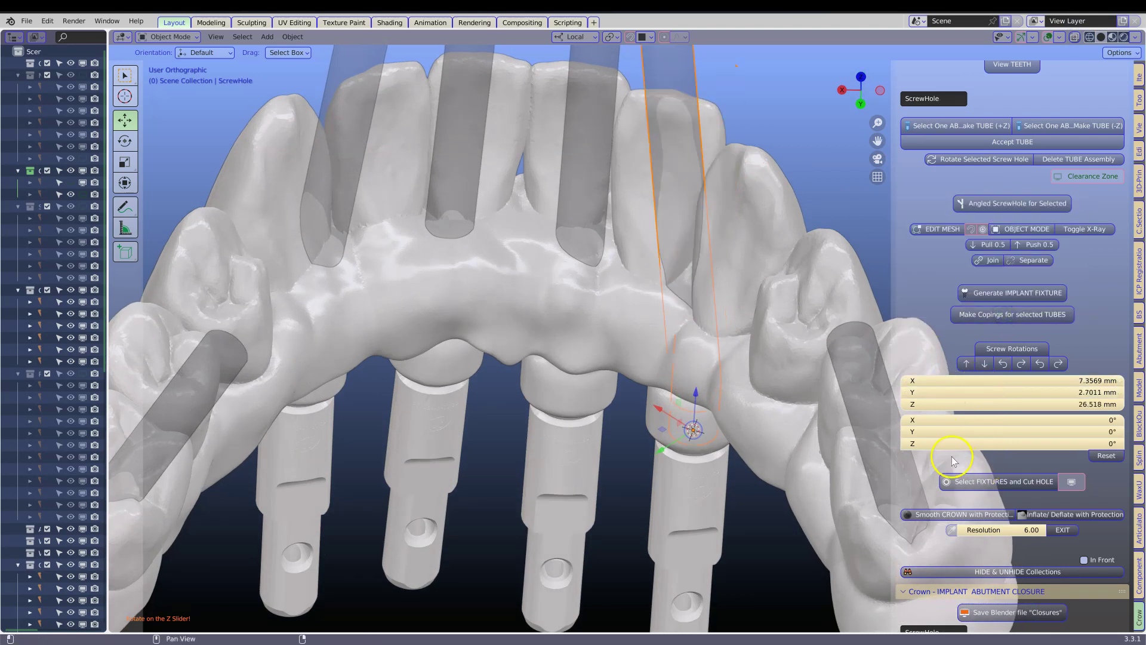
Set the Z rotation of the new angled screw hole at the opposite canine to 105°.
drag(950, 443, 1145, 420)
drag(112, 419, 128, 414)
middle_drag(814, 396, 729, 351)
middle_drag(725, 305, 687, 311)
scroll(699, 325, down, 3)
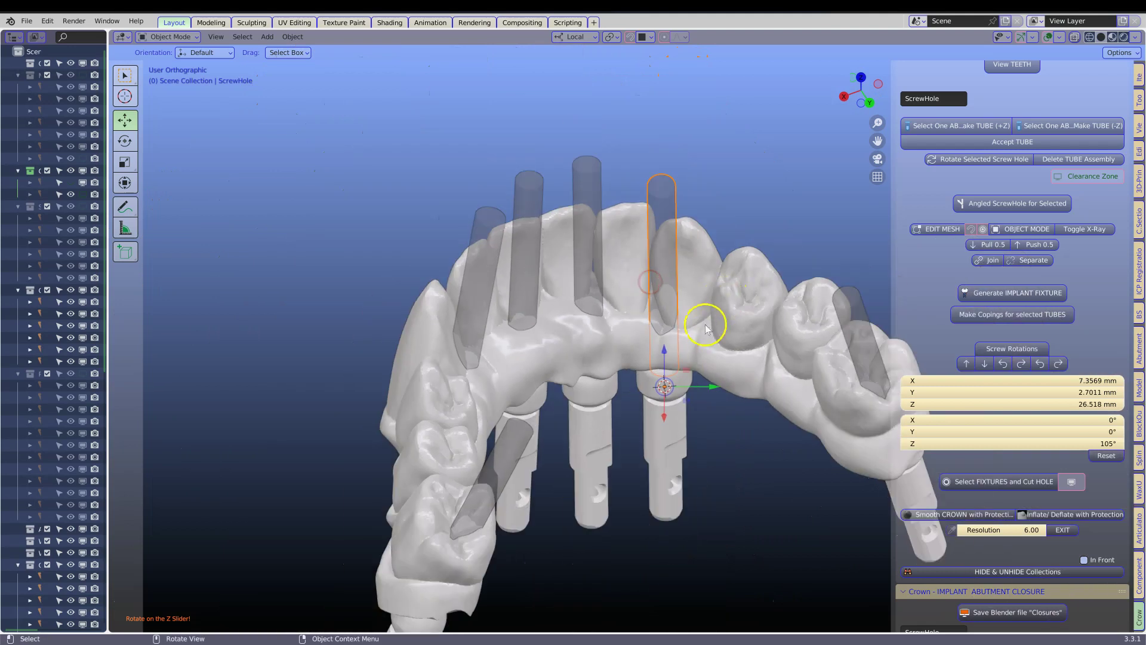
With X-ray display on, raise the 105° angled screw hole slightly along its local Z axis within the implant connection.
click(1075, 37)
scroll(662, 282, up, 5)
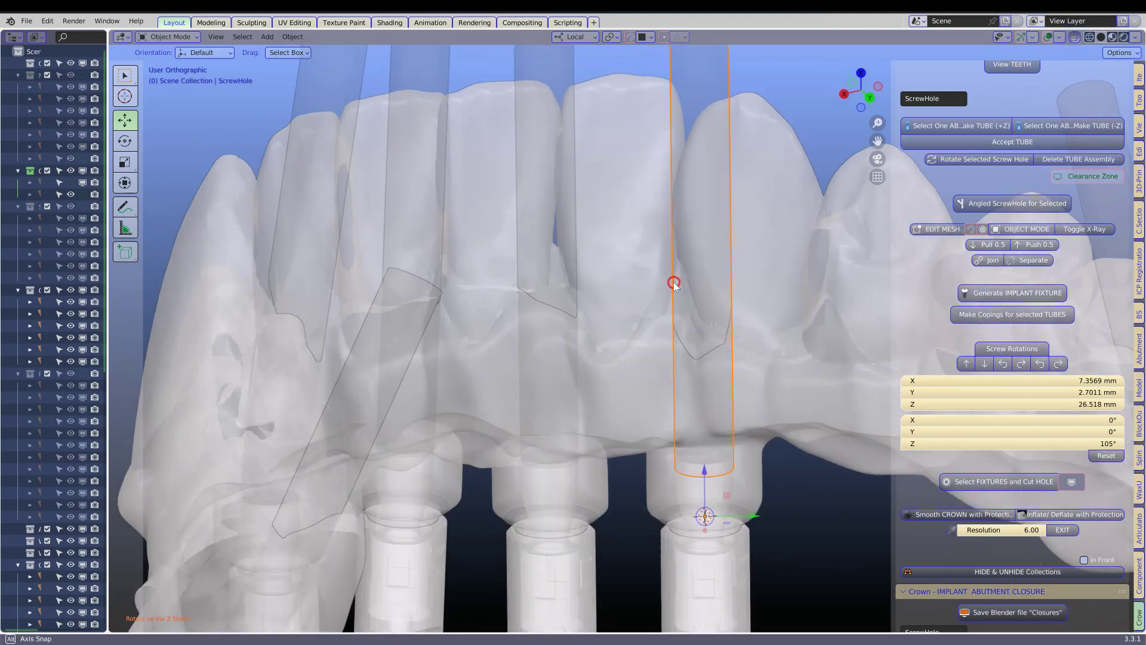
shift+middle_drag(700, 371, 565, 240)
scroll(566, 236, up, 4)
middle_drag(545, 323, 547, 279)
drag(535, 435, 536, 414)
scroll(462, 342, down, 4)
Raise the tilted posterior screw hole on the side of the 170° hole along its own axis.
click(416, 141)
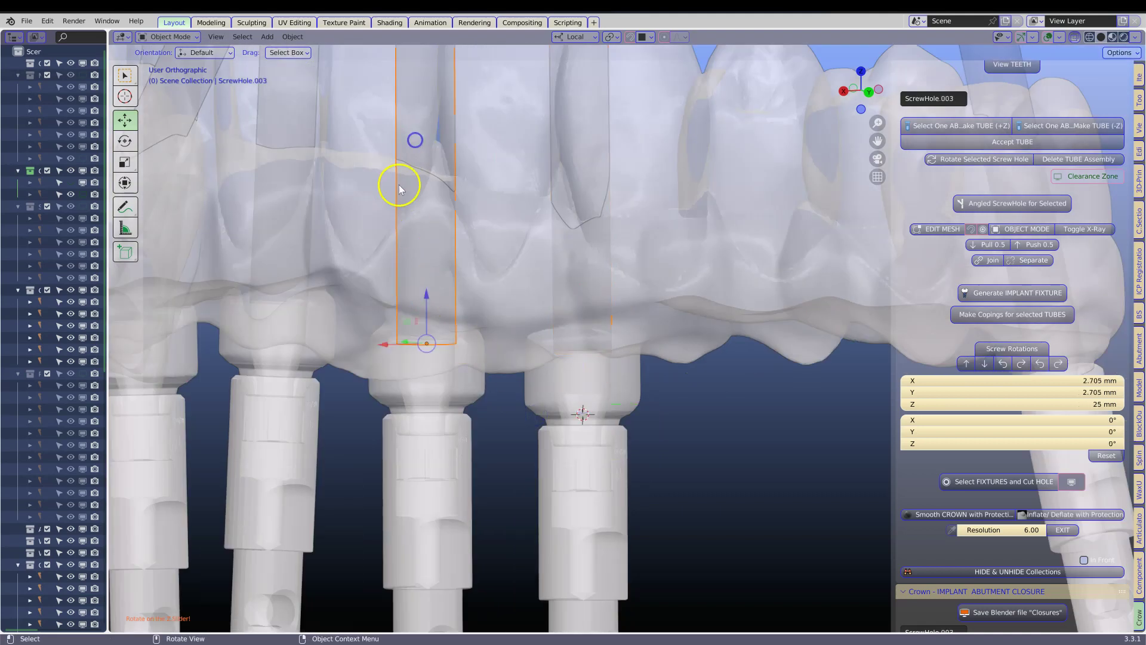
scroll(306, 246, down, 1)
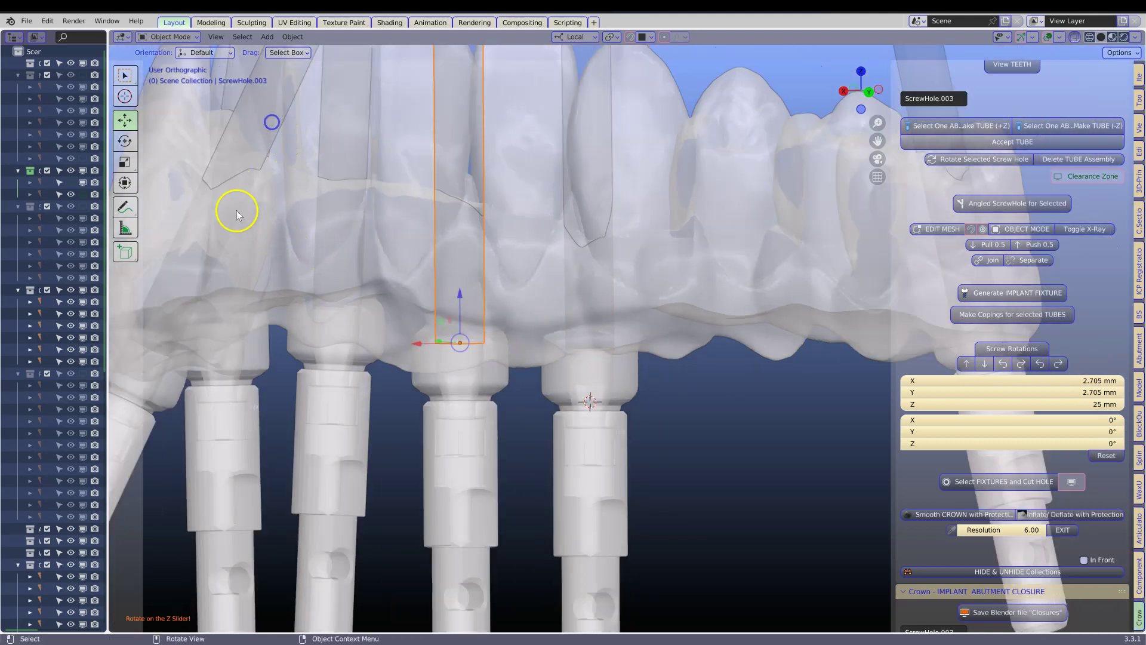
middle_drag(248, 179, 446, 214)
click(411, 210)
scroll(411, 210, up, 3)
middle_drag(245, 429, 568, 317)
mouse_move(442, 346)
middle_down()
mouse_move(453, 317)
mouse_move(436, 353)
middle_up()
drag(396, 370, 436, 291)
click(375, 336)
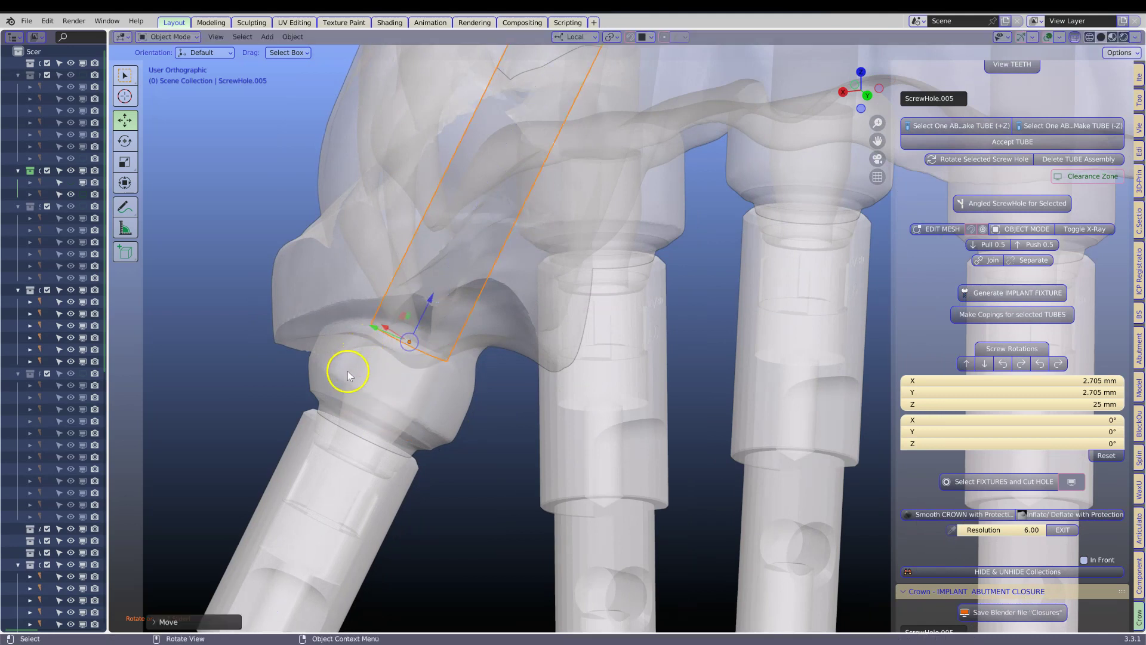
Raise the tilted posterior screw hole on the side of the 105° hole along its own axis.
middle_drag(349, 442, 549, 293)
scroll(776, 270, down, 2)
shift+middle_drag(735, 269, 297, 263)
click(589, 203)
scroll(579, 281, up, 3)
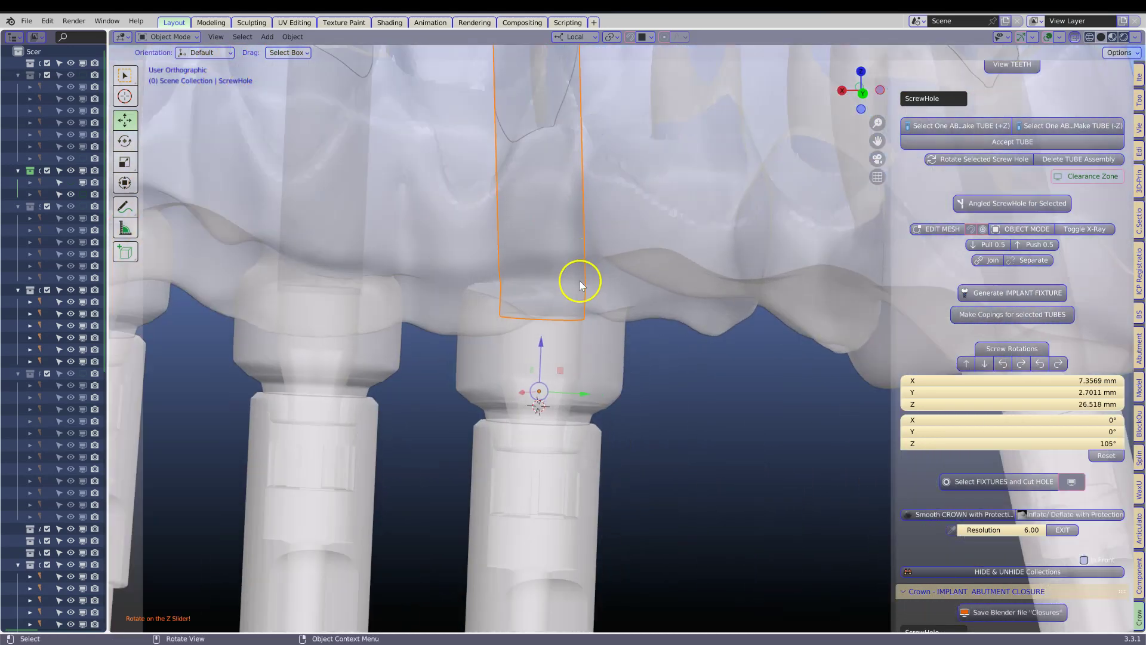
shift+middle_drag(689, 252, 369, 367)
scroll(369, 367, down, 2)
click(639, 157)
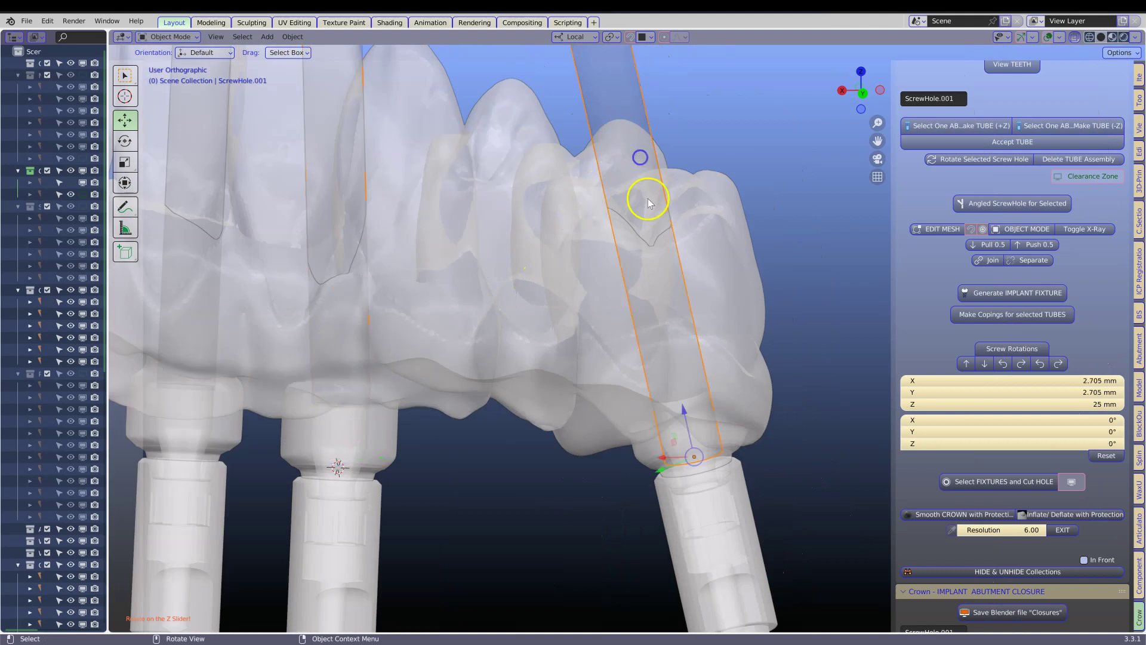
scroll(690, 397, up, 2)
scroll(690, 398, up, 1)
middle_drag(690, 397, 690, 380)
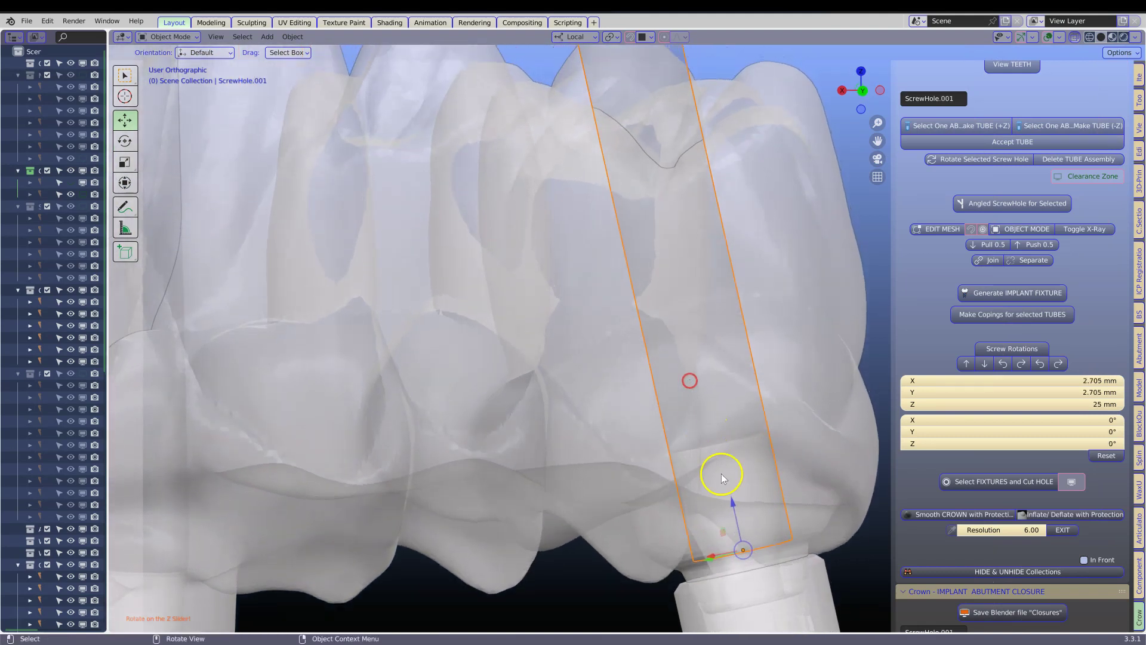
drag(736, 503, 728, 394)
scroll(567, 333, down, 5)
middle_drag(568, 333, 631, 441)
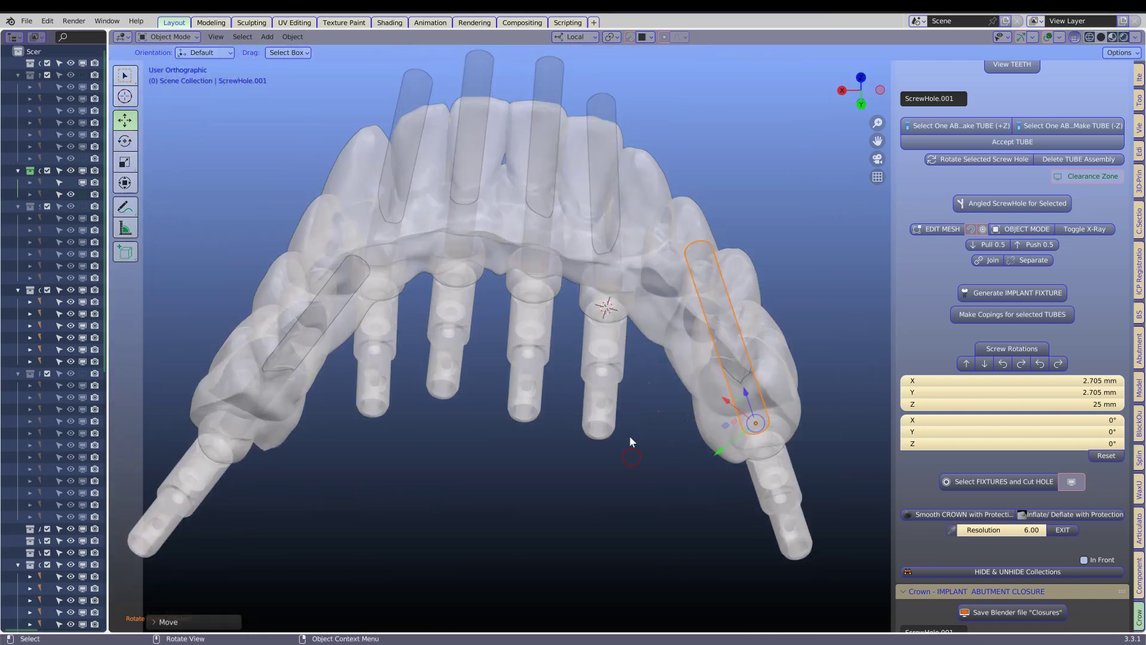
Turn off X-ray display and examine where the front screw holes emerge from the bridge's lingual surface.
click(1072, 37)
scroll(575, 242, up, 3)
shift+middle_drag(563, 245, 499, 412)
middle_drag(528, 343, 583, 274)
scroll(564, 312, up, 3)
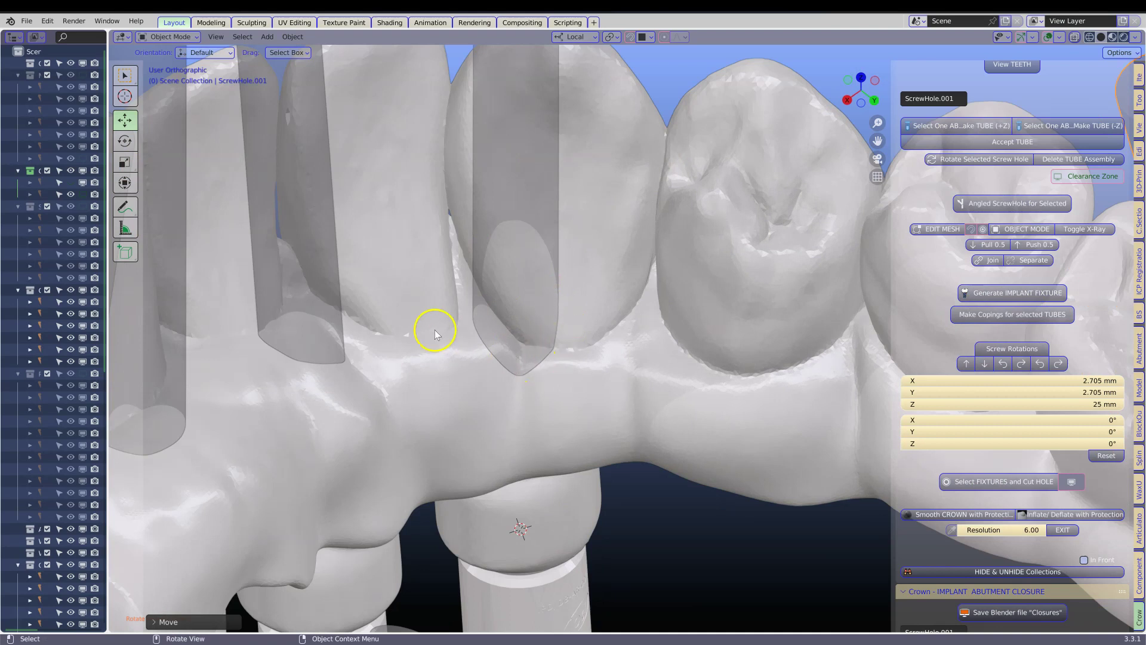
middle_drag(435, 333, 463, 334)
scroll(478, 375, down, 3)
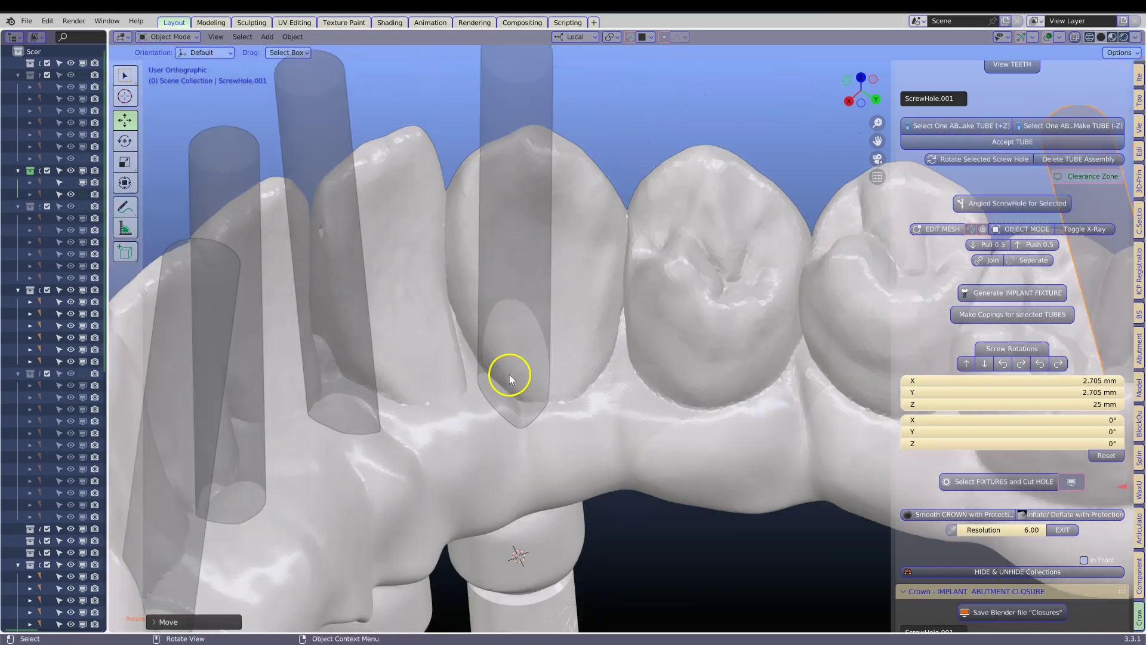
middle_drag(510, 374, 627, 299)
Start protected crown smoothing on the bridge fixture and set the brush radius to 78 px.
click(602, 312)
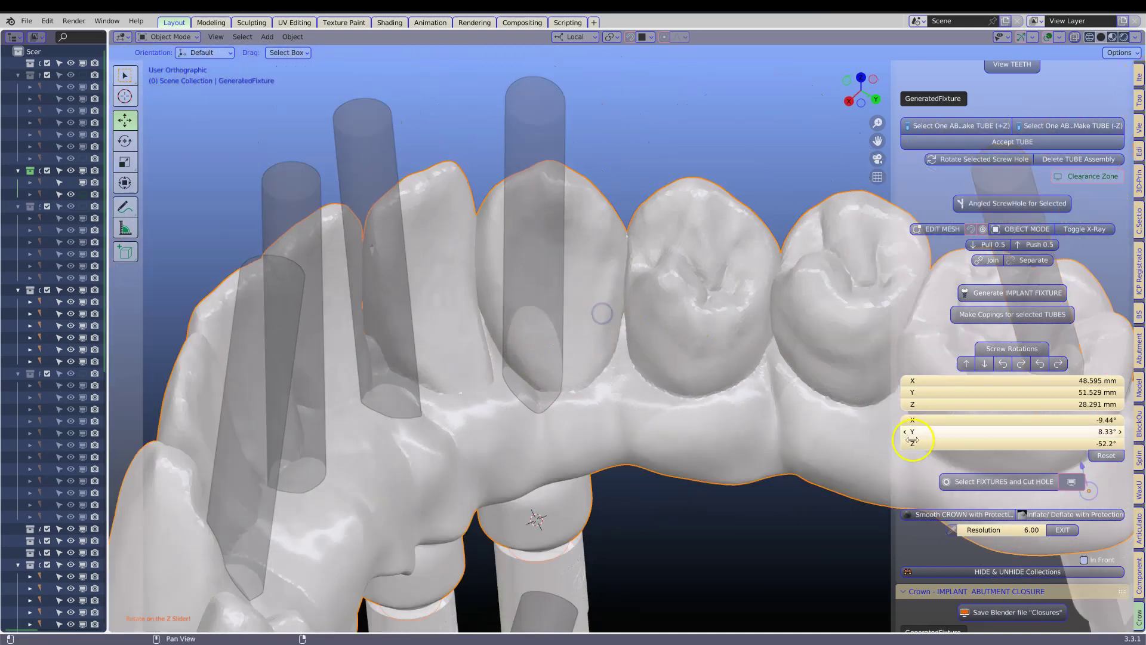
click(929, 514)
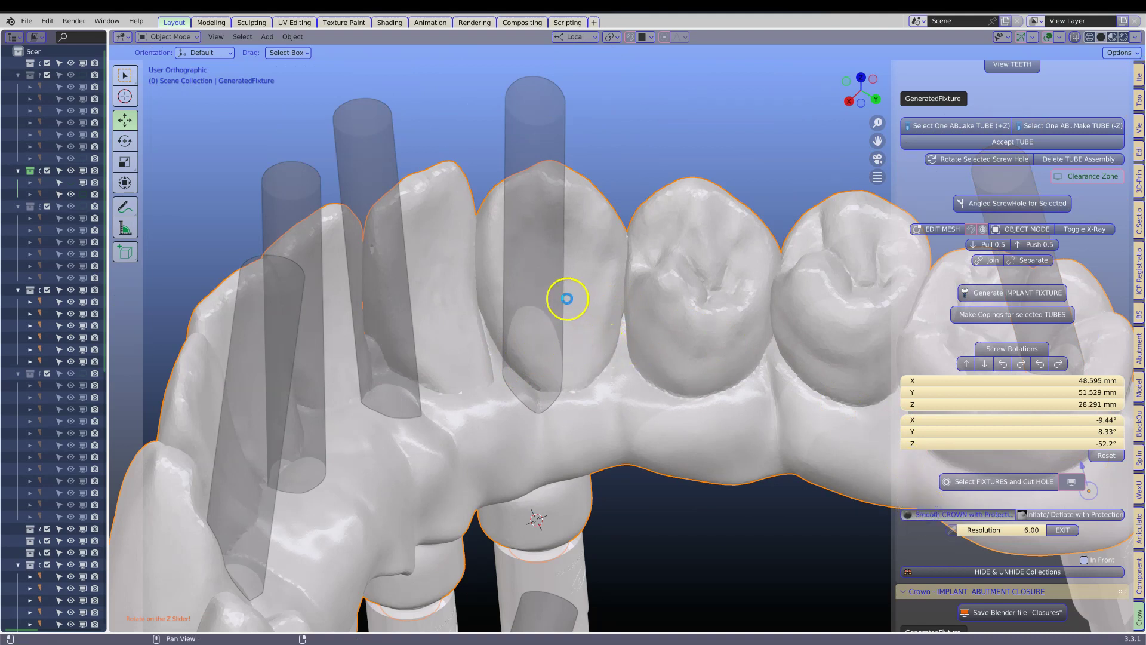
right_click(571, 307)
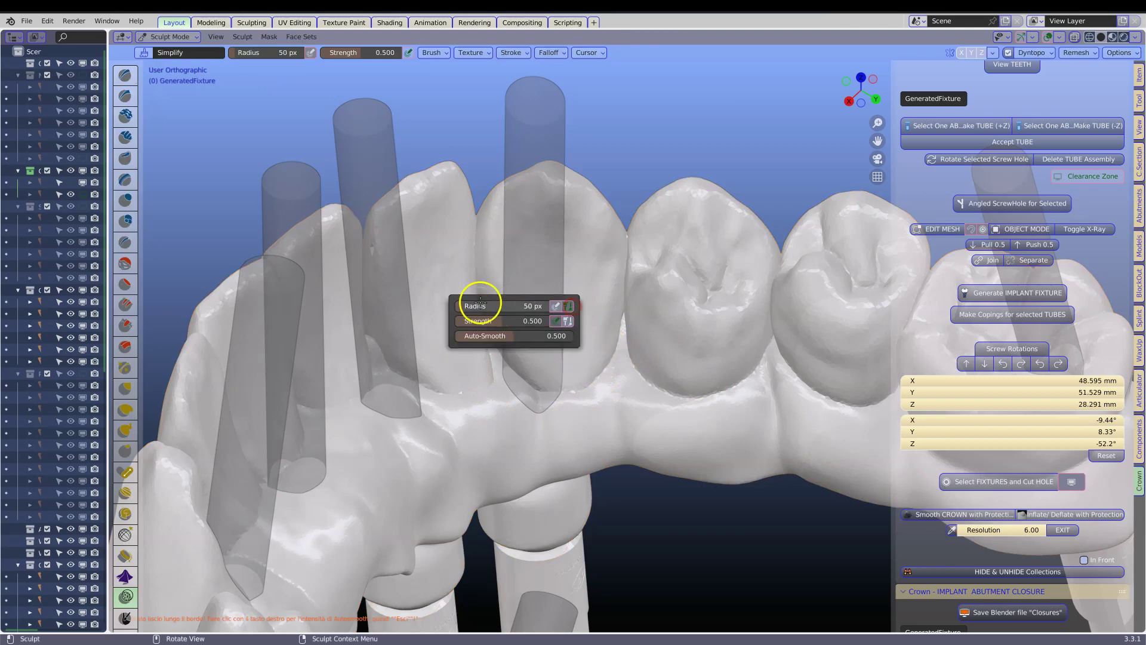
Smooth the lingual surface around the exit of the canine screw hole beside the premolar.
mouse_move(545, 320)
mouse_down()
mouse_move(558, 402)
mouse_move(569, 378)
mouse_move(536, 389)
mouse_move(511, 366)
mouse_up()
middle_drag(512, 365, 535, 379)
mouse_move(502, 360)
mouse_down()
mouse_move(514, 322)
mouse_move(496, 387)
mouse_move(505, 340)
mouse_move(538, 397)
mouse_move(514, 361)
mouse_up()
middle_drag(514, 360, 546, 376)
drag(546, 376, 506, 360)
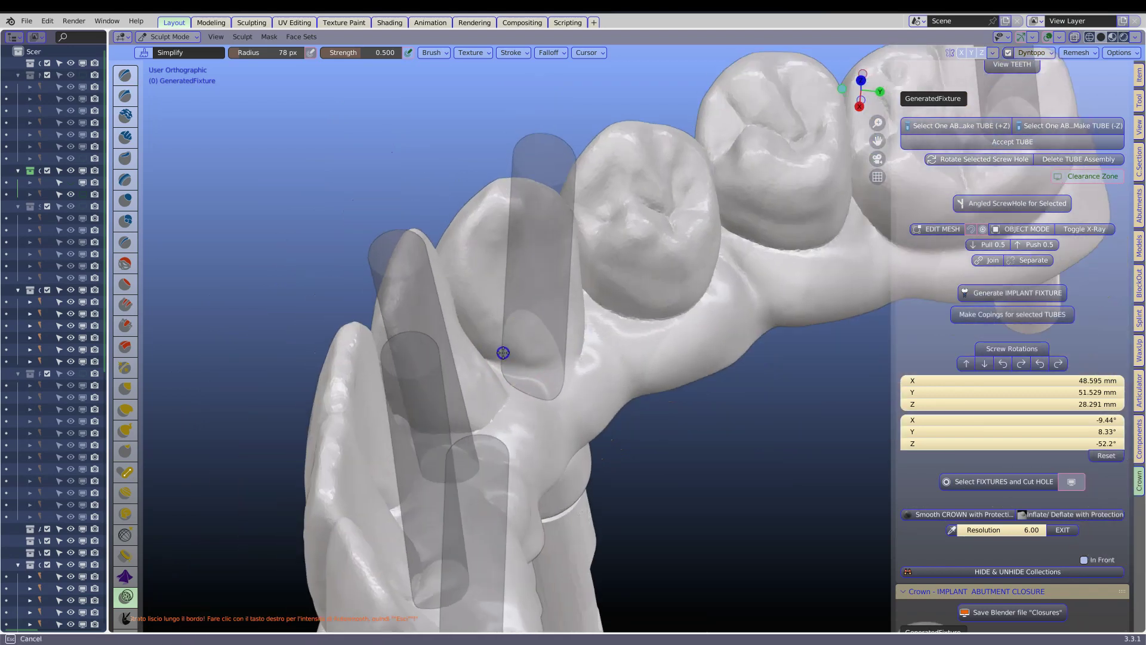
mouse_move(550, 393)
mouse_down()
mouse_move(506, 356)
mouse_move(561, 330)
mouse_move(511, 386)
mouse_move(526, 342)
mouse_up()
Smooth the lingual surface around the exits of the tilted screw holes behind the incisors.
middle_drag(525, 342, 465, 361)
drag(340, 391, 392, 421)
middle_drag(387, 396, 210, 418)
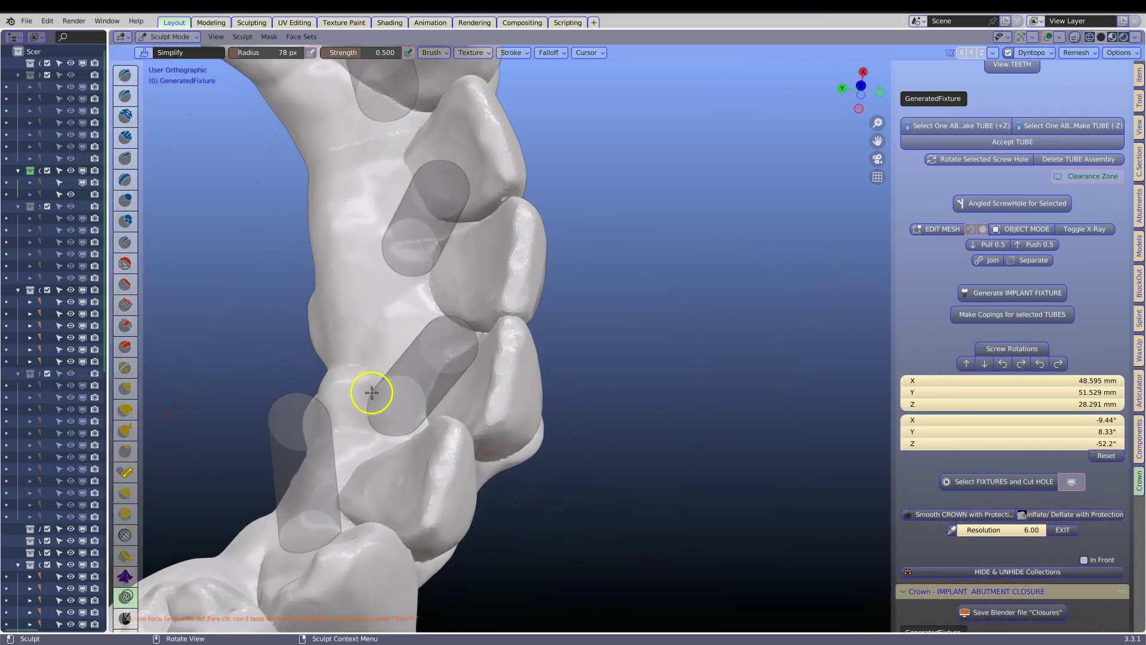
scroll(371, 394, up, 6)
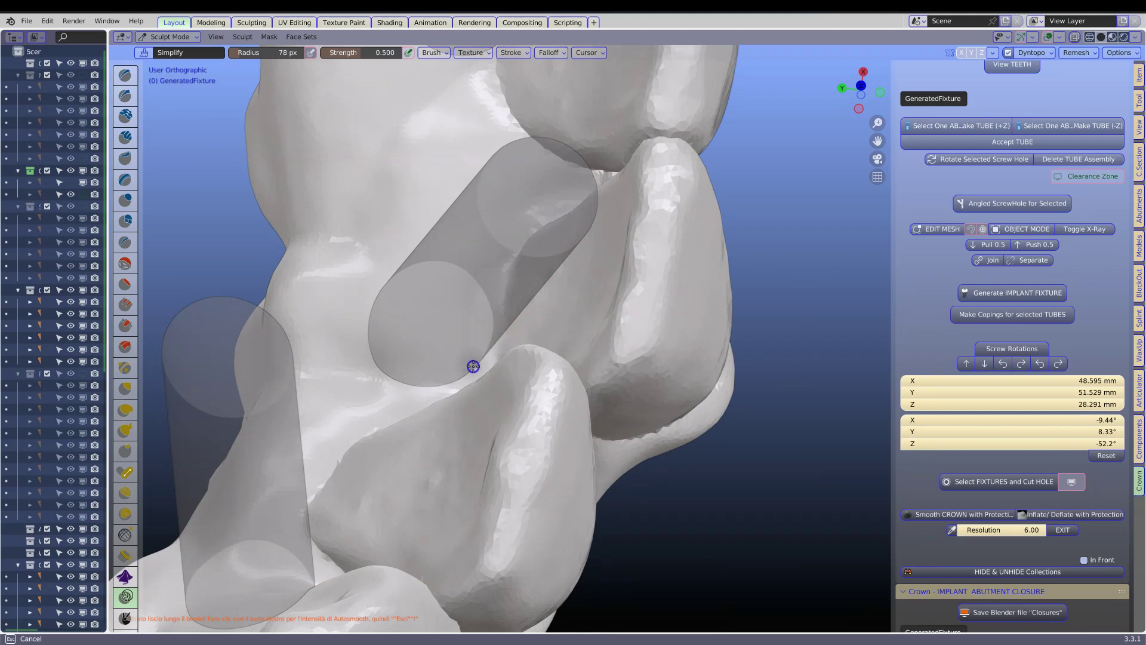
scroll(358, 345, down, 6)
middle_drag(358, 345, 584, 358)
middle_drag(500, 409, 537, 415)
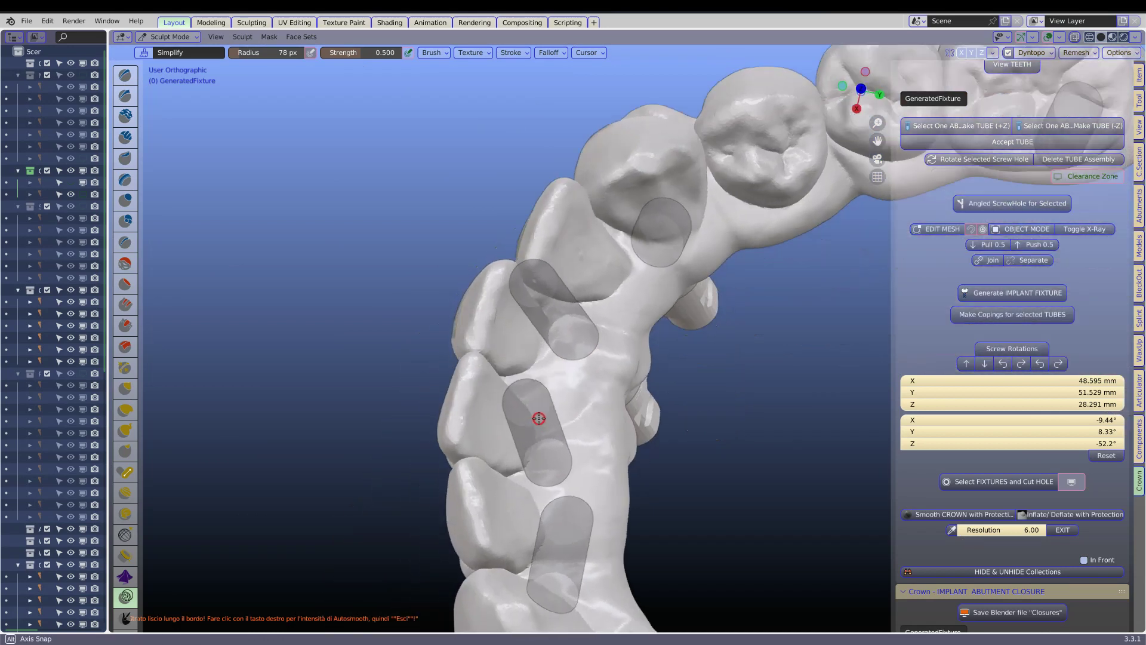
scroll(537, 414, up, 5)
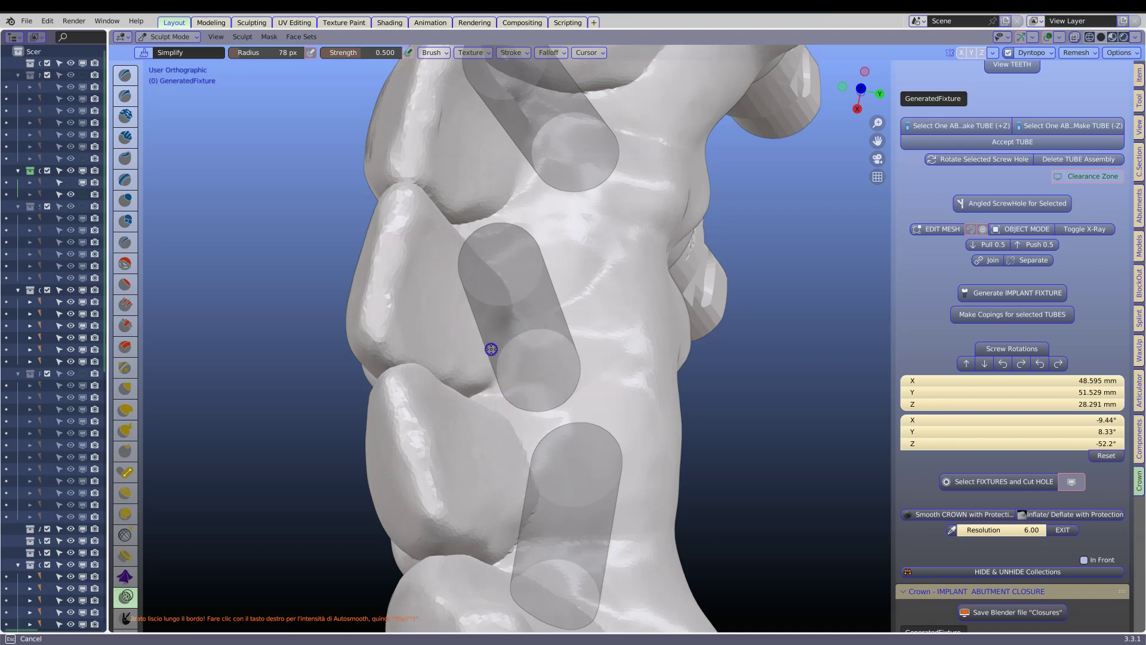
Smooth the lingual surface around the exit of the canine screw hole on the opposite side of the arch.
mouse_move(524, 361)
middle_down()
mouse_move(593, 342)
mouse_move(386, 348)
mouse_move(353, 333)
middle_up()
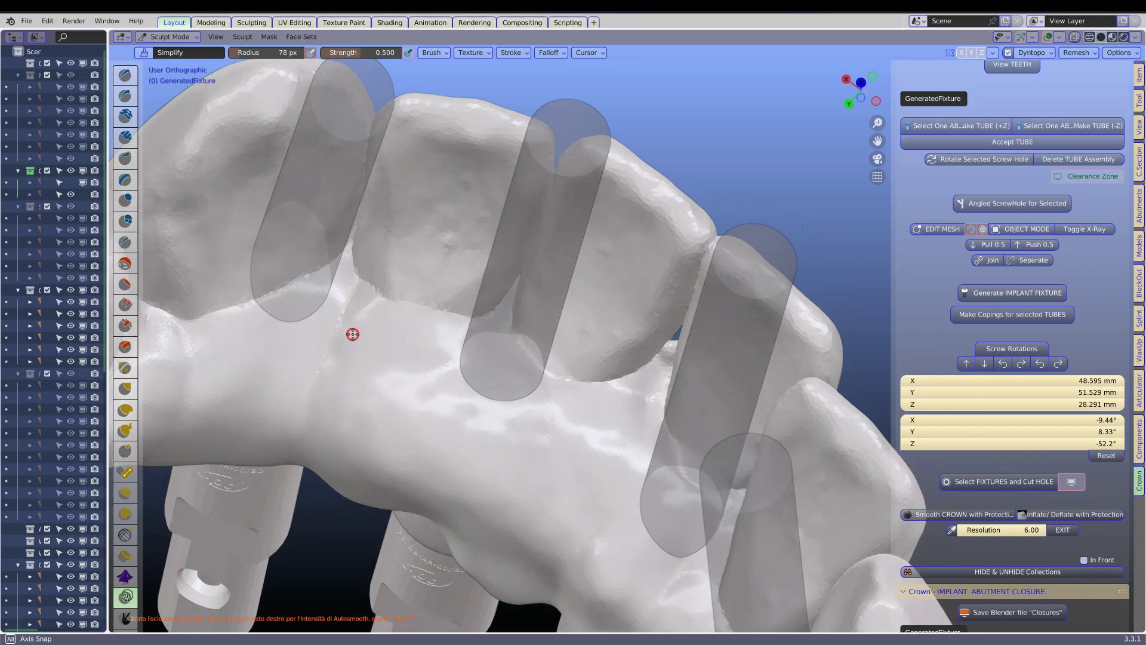
drag(270, 208, 279, 313)
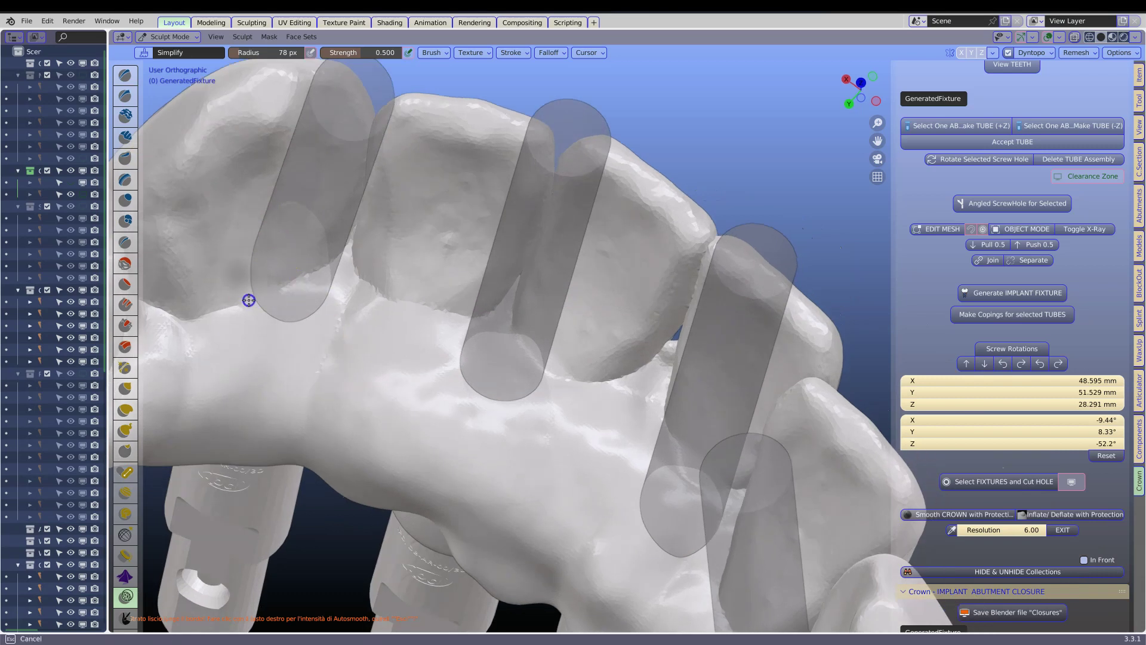
mouse_move(326, 298)
middle_down()
mouse_move(251, 304)
mouse_move(397, 332)
middle_up()
click(279, 296)
scroll(279, 297, down, 2)
scroll(396, 322, up, 5)
drag(424, 276, 541, 286)
Smooth the chewing surface around the rear molar's screw hole exit and end the protected crown smoothing.
scroll(444, 283, down, 2)
middle_drag(513, 354, 698, 233)
scroll(594, 361, down, 2)
scroll(590, 428, up, 5)
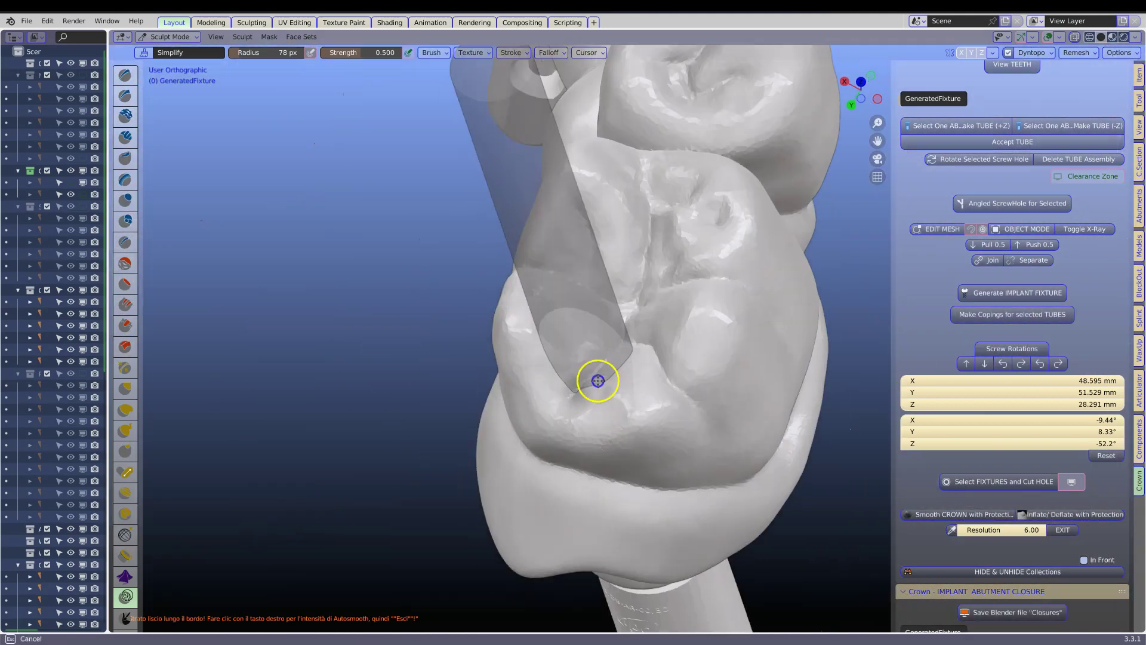
middle_drag(596, 378, 596, 334)
mouse_move(597, 334)
mouse_down()
mouse_move(568, 351)
mouse_move(556, 327)
mouse_up()
mouse_move(556, 327)
middle_down()
mouse_move(634, 338)
mouse_move(663, 301)
middle_up()
click(1062, 530)
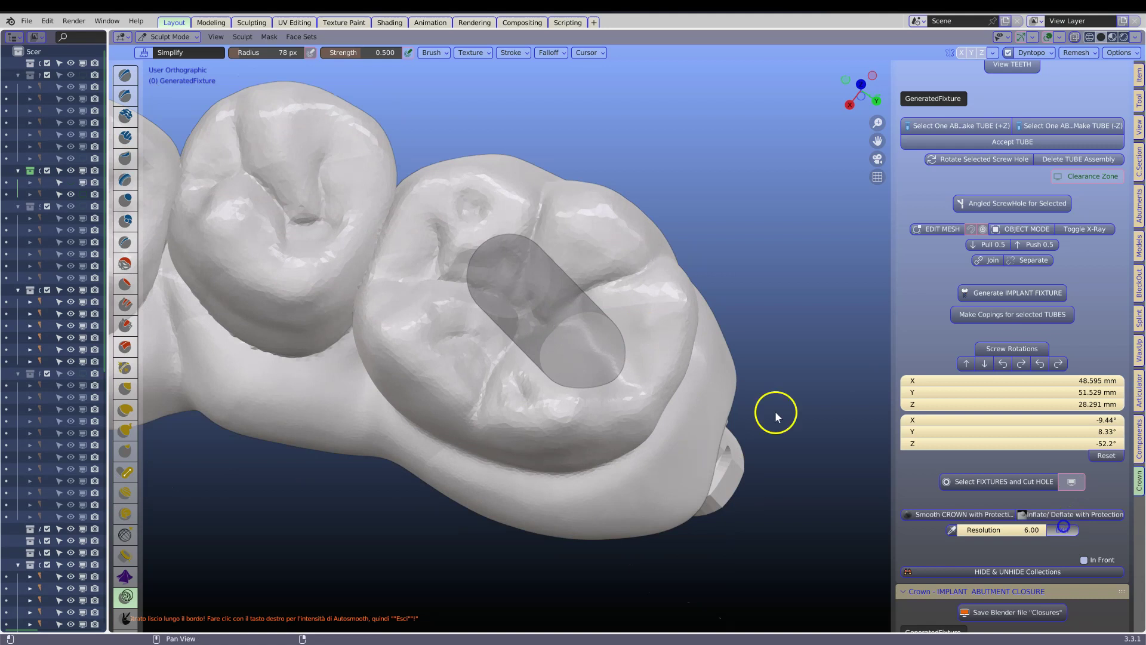
Turn on X-ray display and cut all the screw access holes through the selected bridge fixture.
scroll(447, 340, down, 3)
middle_drag(442, 345, 476, 347)
shift+middle_drag(539, 368, 733, 288)
click(1075, 37)
scroll(601, 289, up, 4)
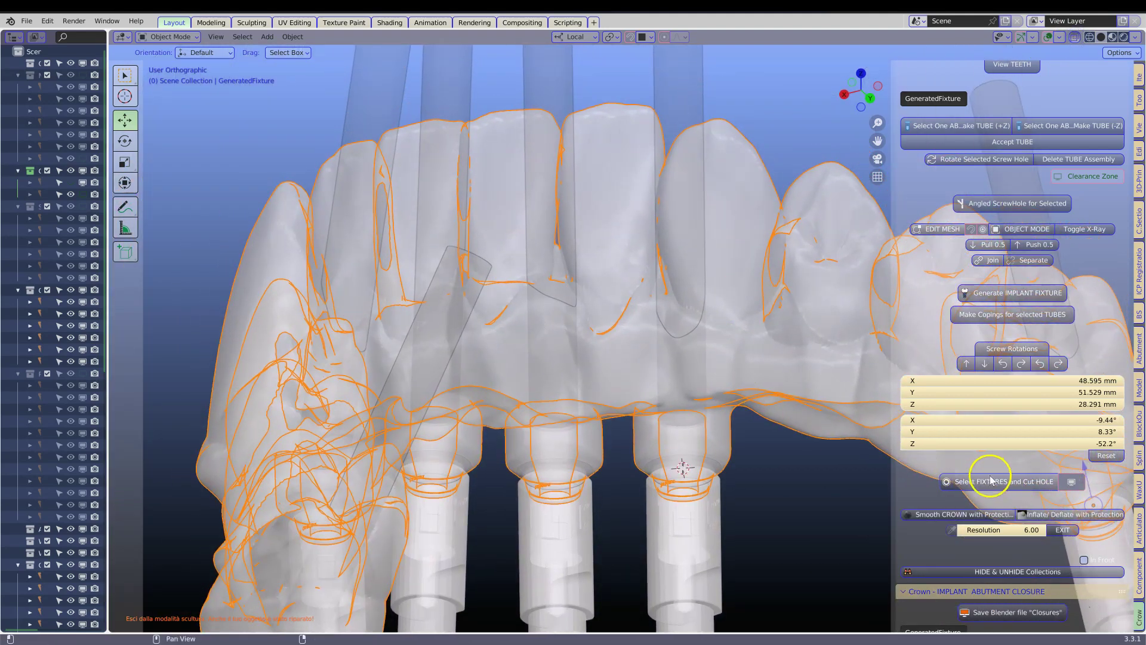
click(1009, 482)
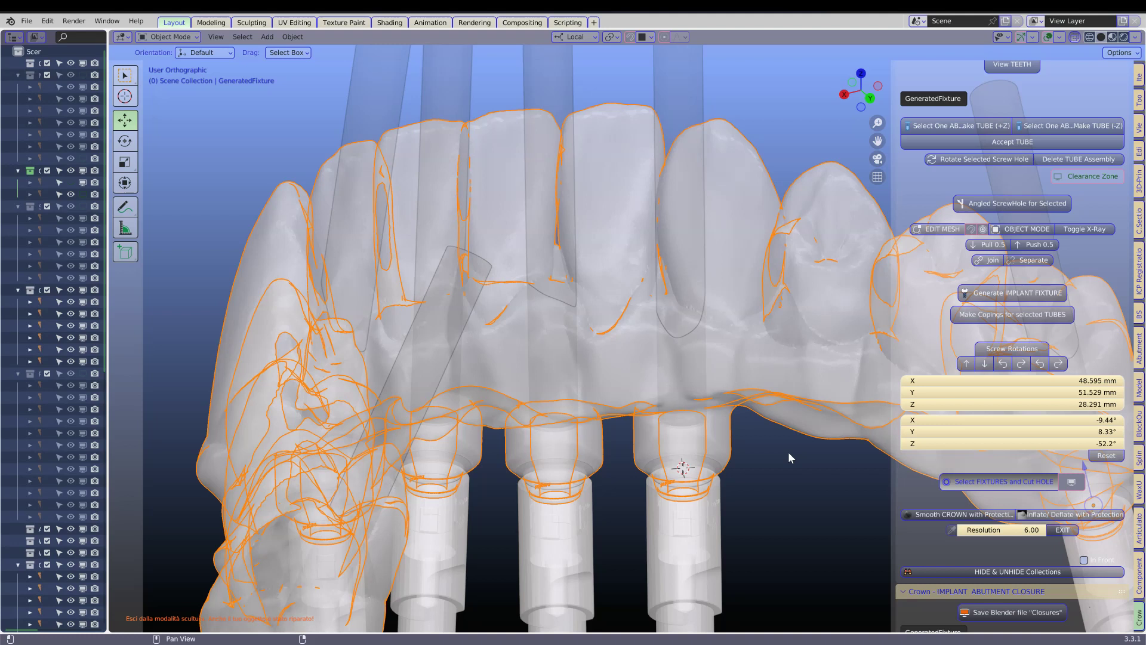
Turn off X-ray display and examine the cut screw holes on the molars and along the lingual surface.
middle_drag(793, 427, 712, 405)
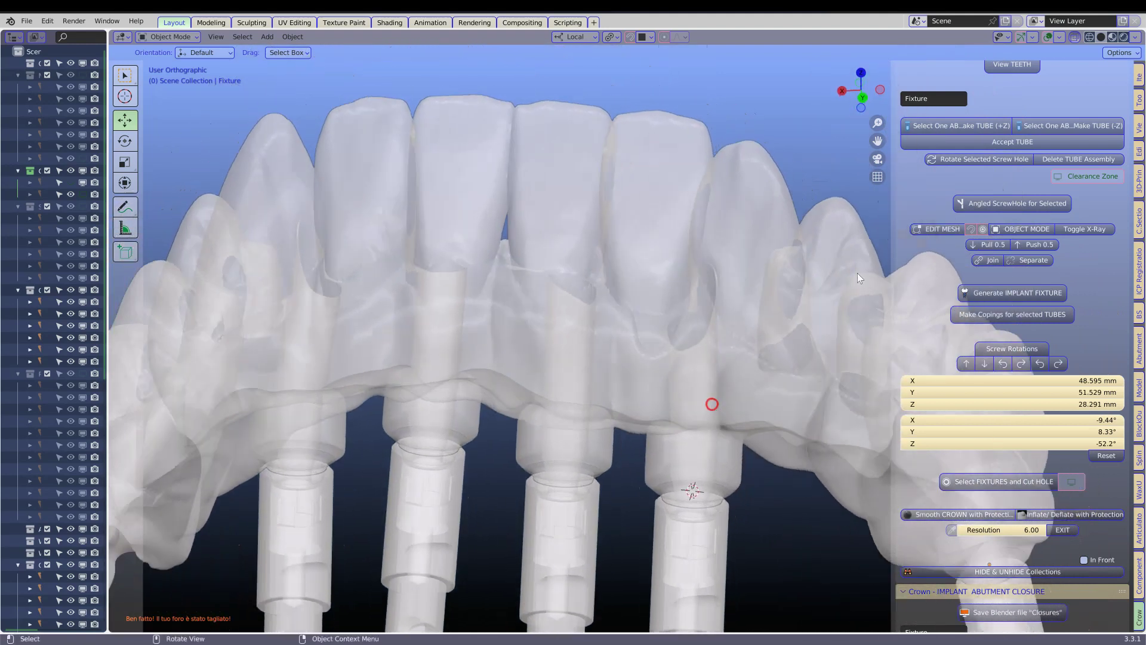
click(1077, 37)
middle_drag(850, 111, 445, 394)
scroll(395, 363, up, 4)
shift+middle_drag(396, 363, 664, 418)
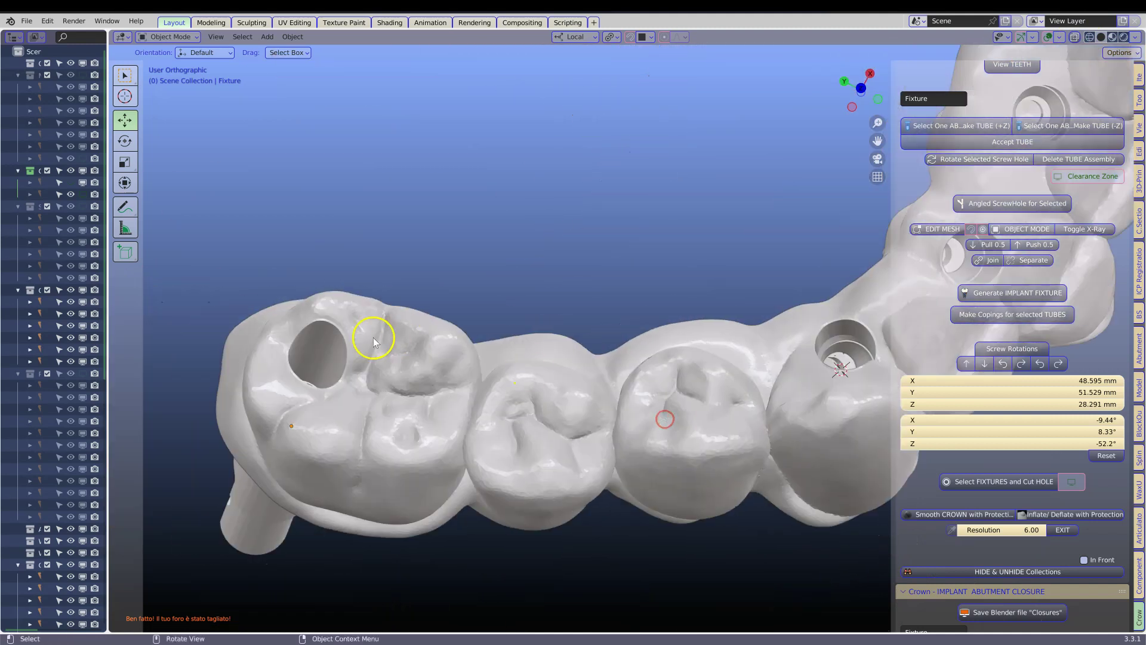
middle_drag(748, 356, 683, 356)
middle_drag(422, 383, 761, 325)
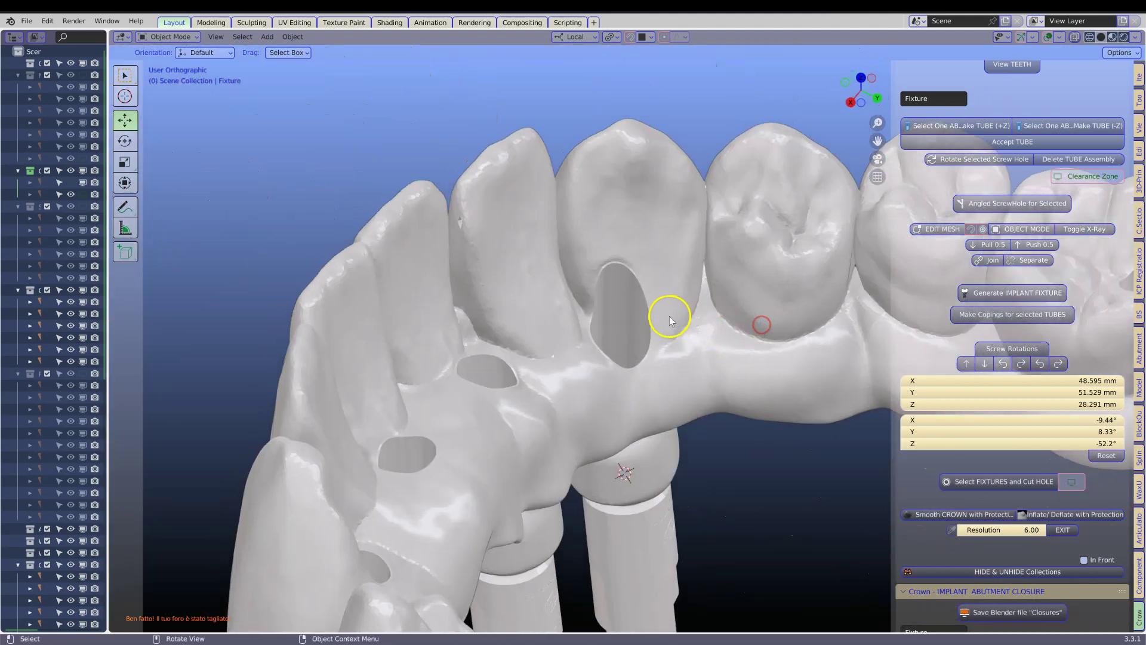
scroll(669, 317, up, 3)
scroll(561, 310, down, 3)
middle_drag(358, 378, 607, 338)
Select the cut bridge, inspect its deselected mesh around the screw holes in Edit Mode, and return to Object Mode.
click(607, 334)
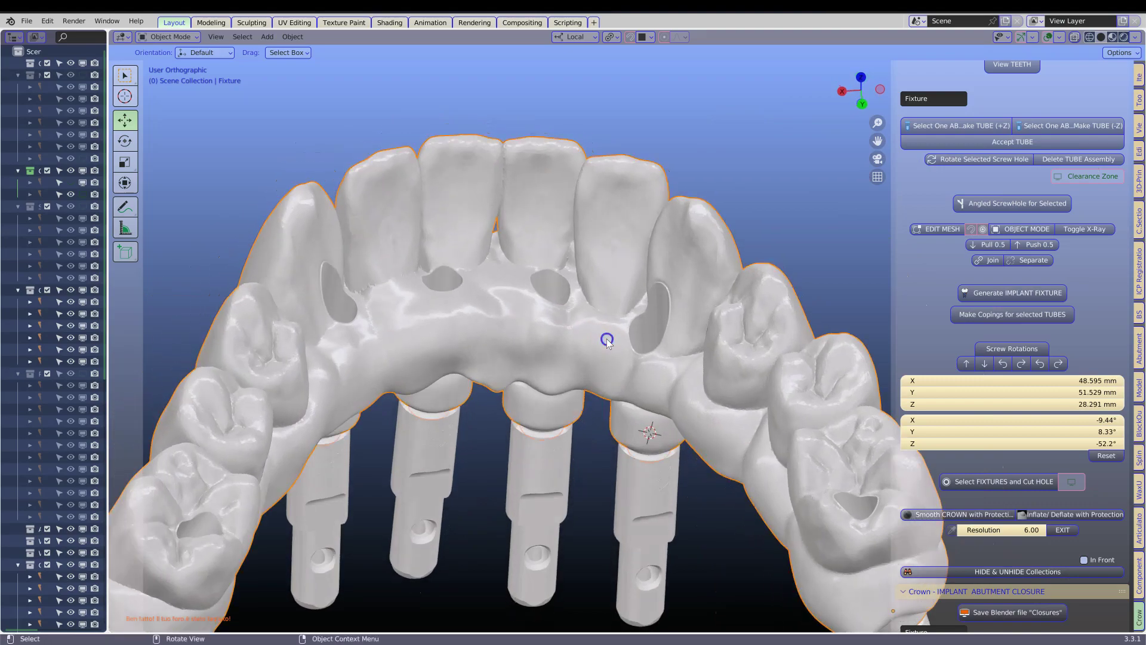
key(Tab)
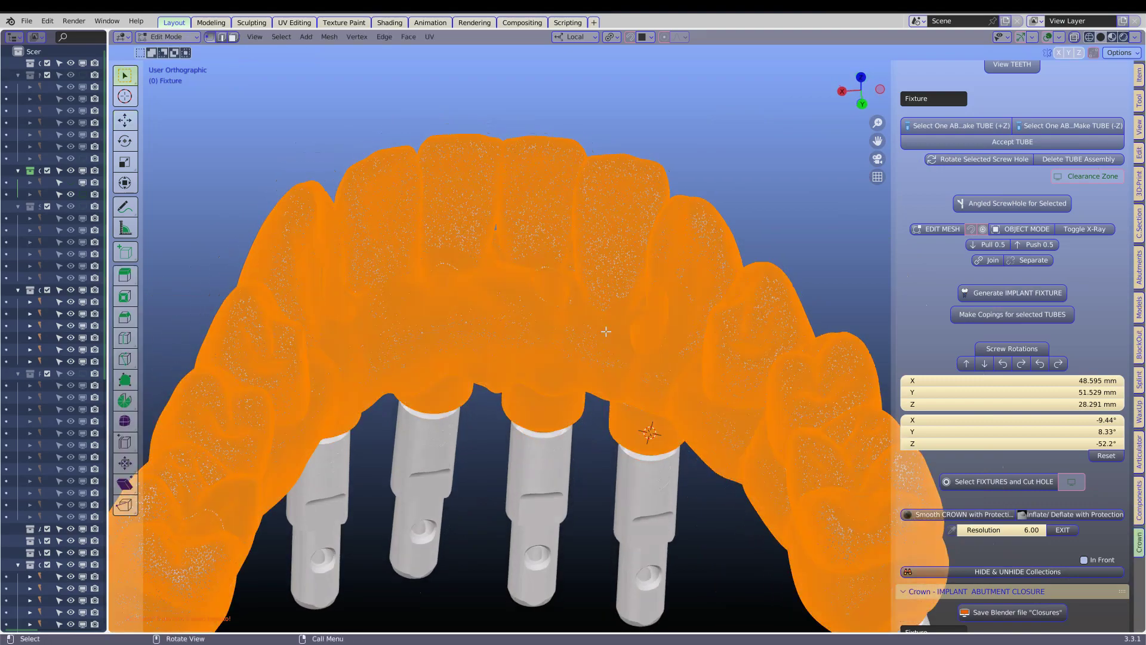
key(alt+a)
scroll(658, 332, up, 5)
middle_drag(657, 332, 670, 379)
scroll(671, 377, down, 2)
shift+middle_drag(406, 350, 791, 293)
middle_drag(443, 373, 449, 330)
scroll(498, 341, down, 3)
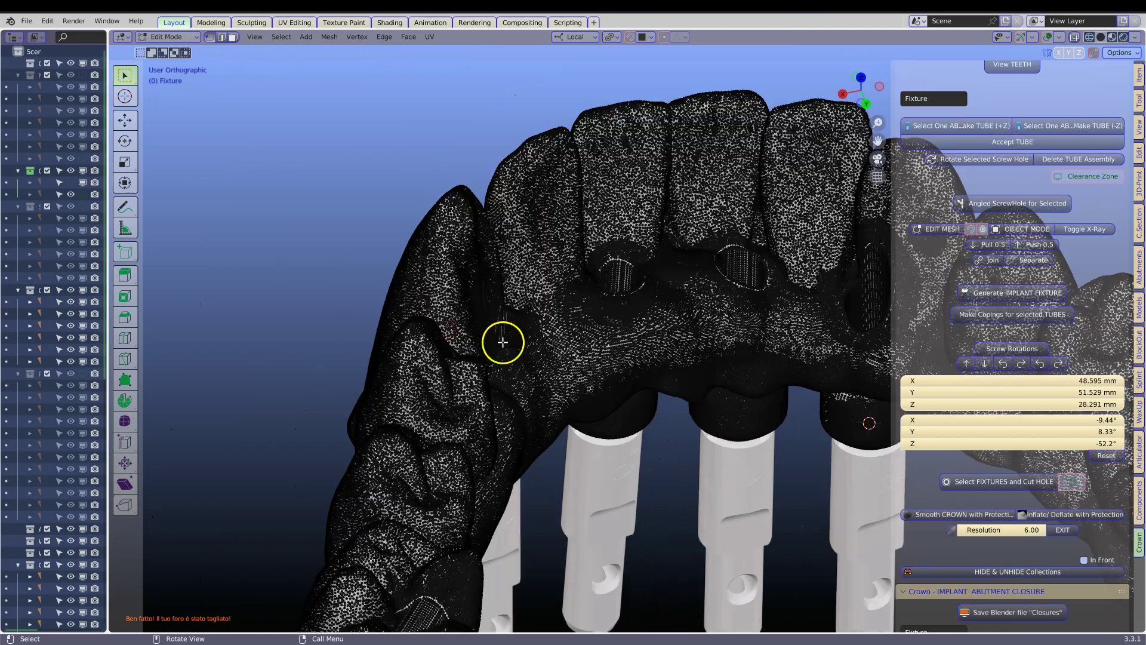
key(Tab)
scroll(652, 333, down, 3)
shift+middle_drag(652, 333, 504, 318)
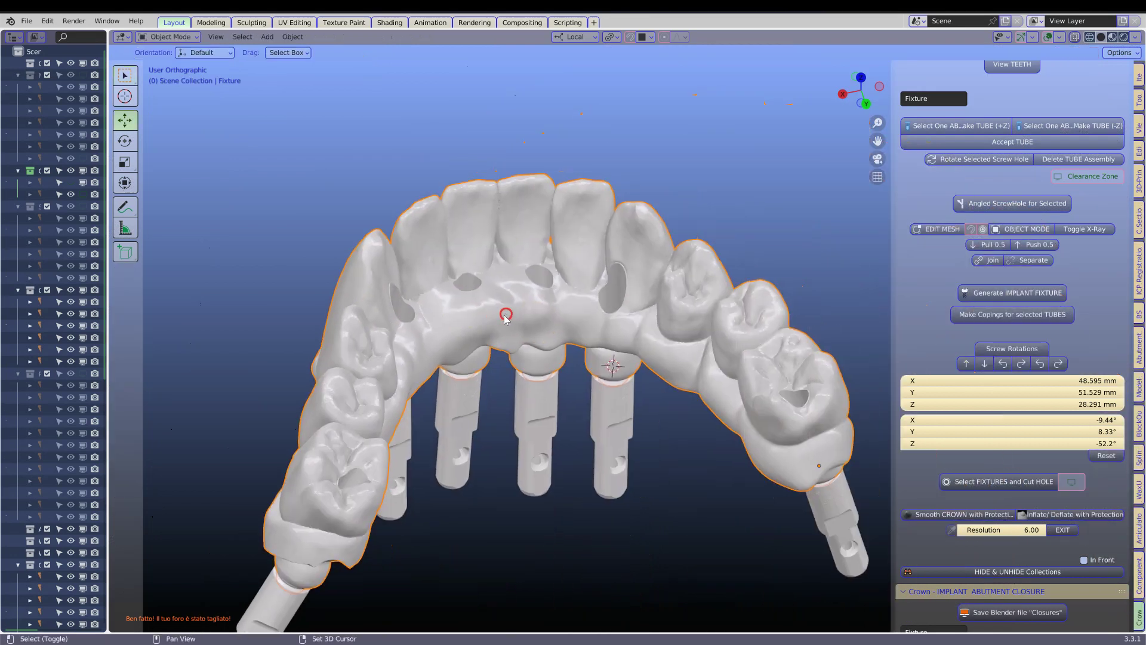